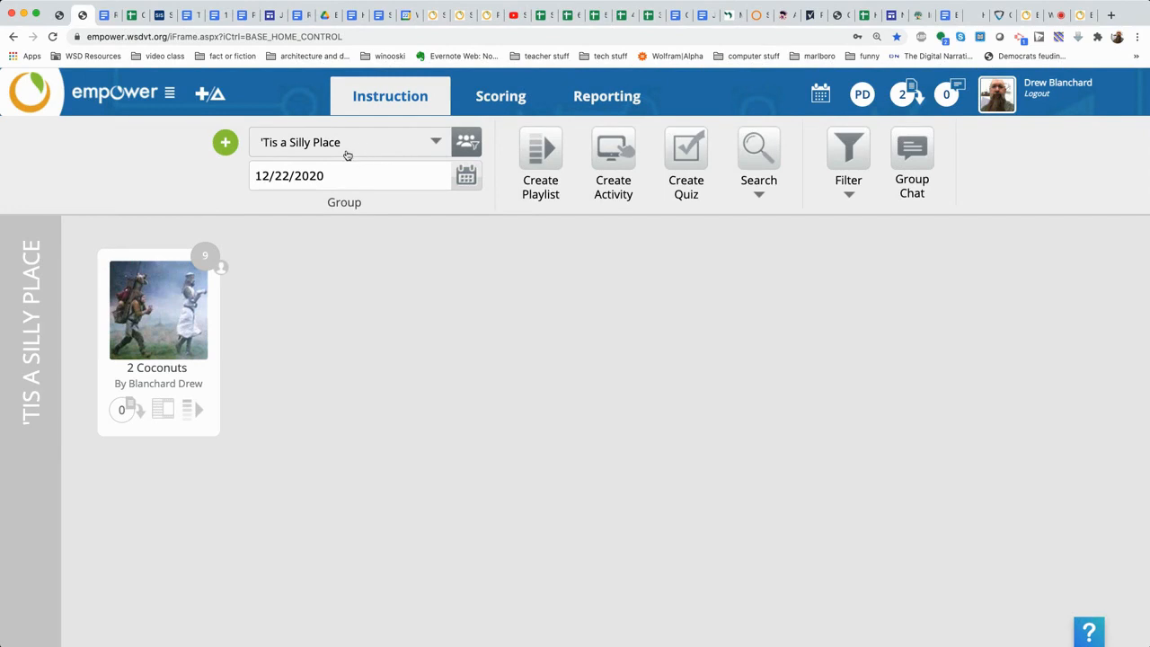
Open the scoring gradebook for the 'Tis a Silly Place group and set the score type to Score Standards.
left_click(492, 98)
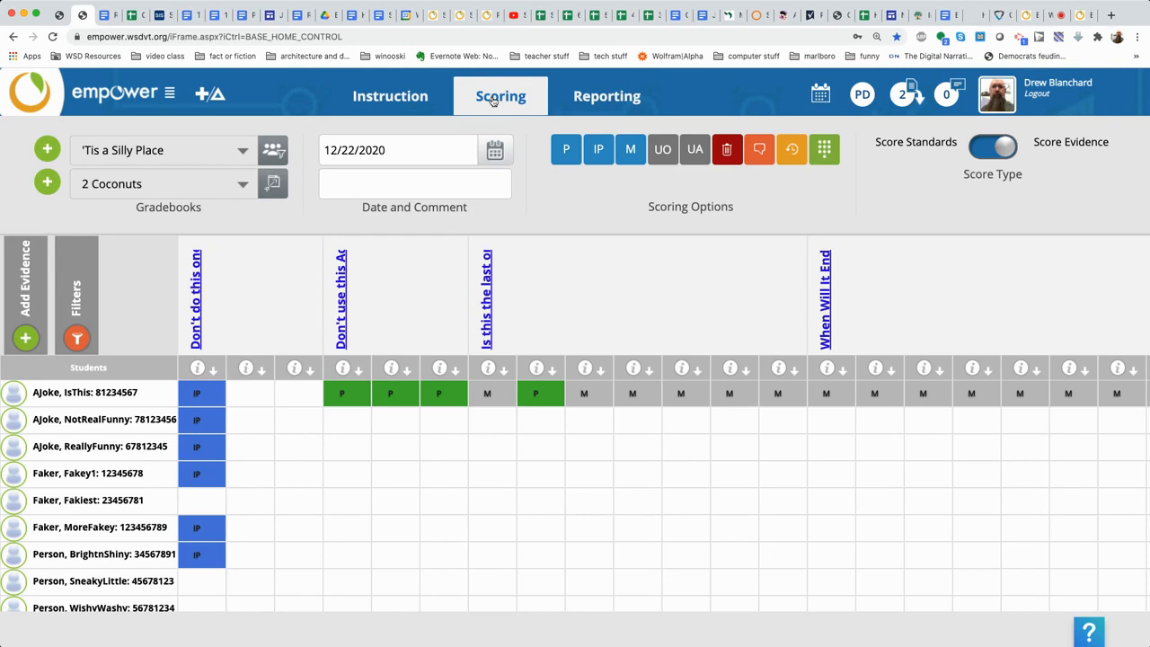
left_click(973, 150)
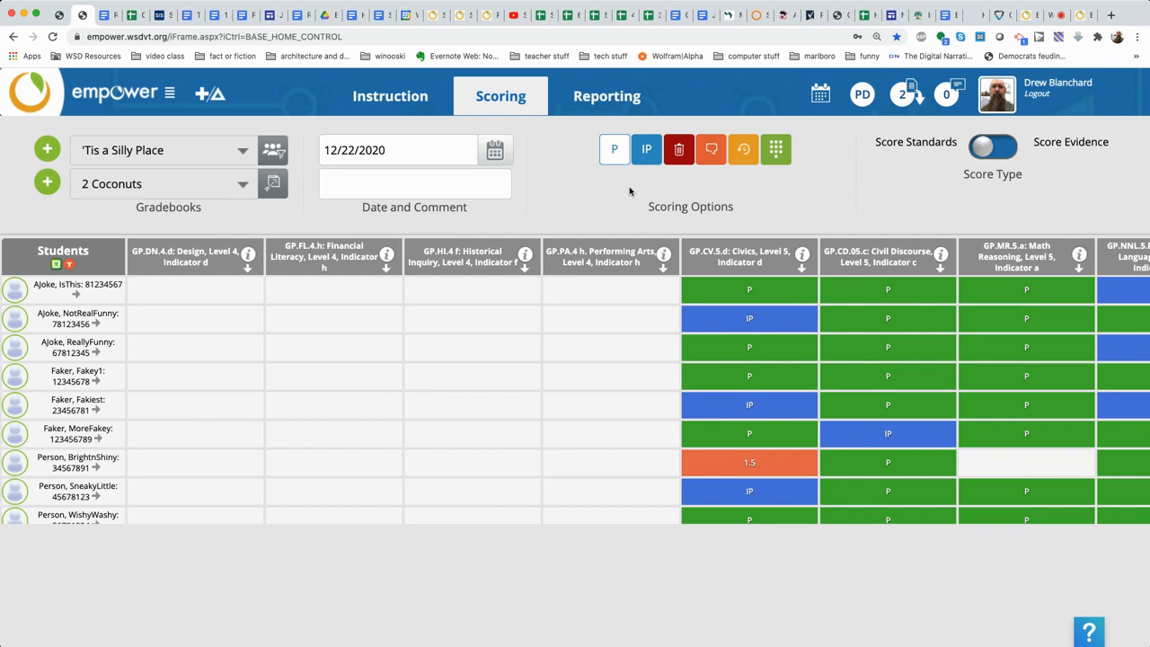
mouse_move(538, 261)
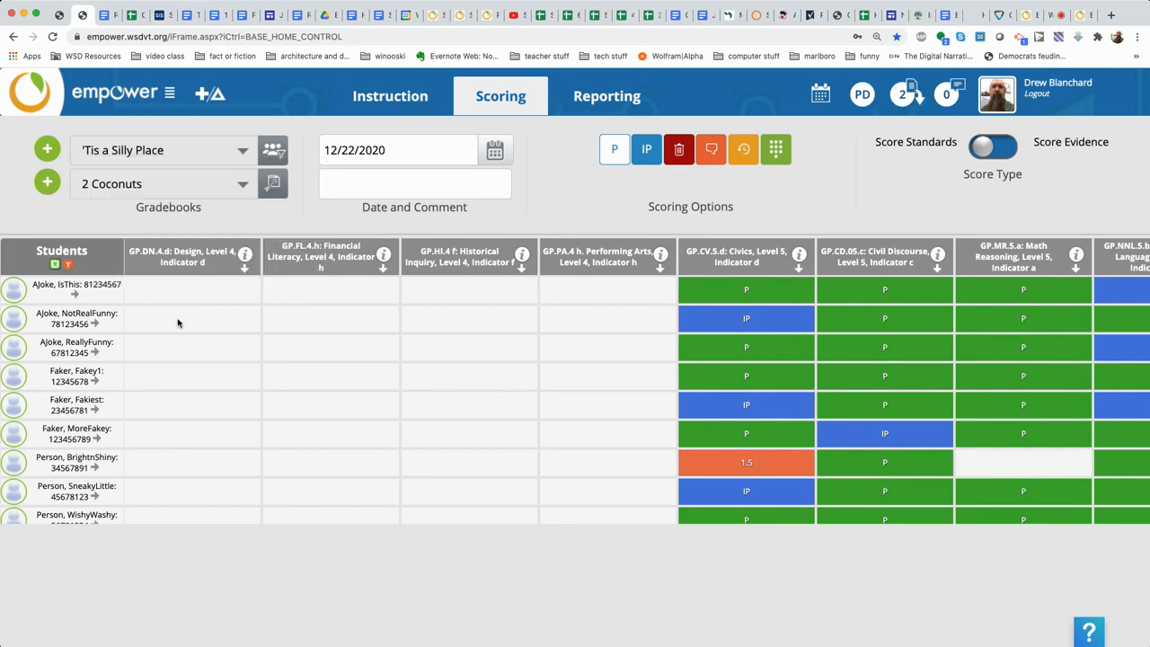
mouse_move(179, 323)
mouse_move(241, 249)
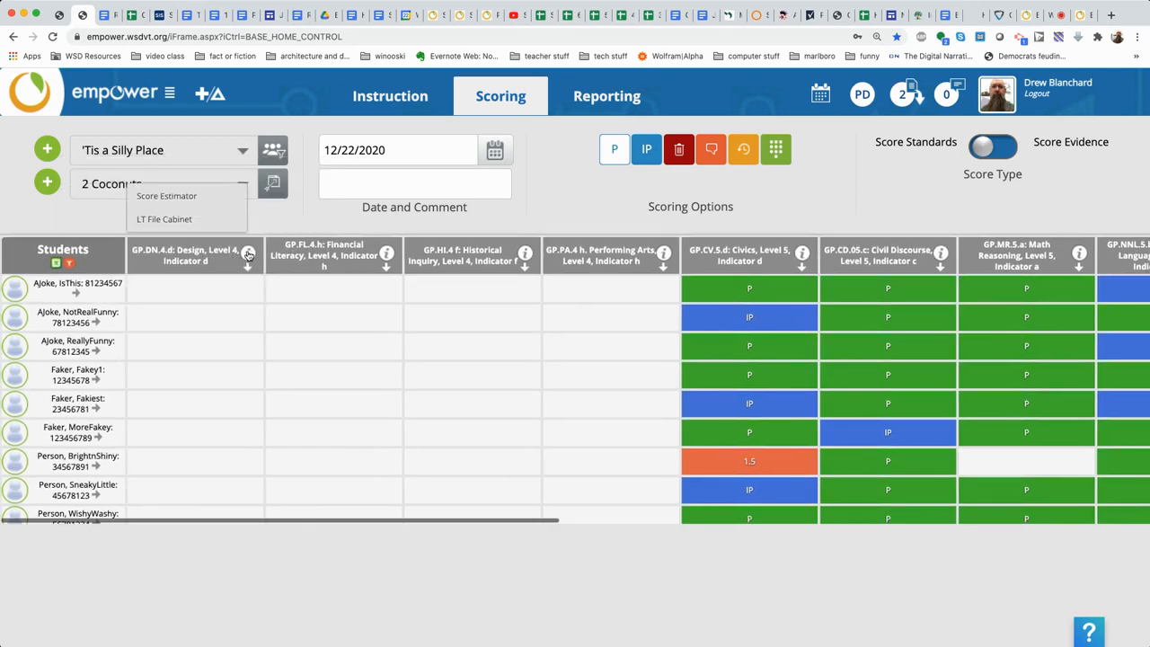
Score P on GP.DN.4.d Design for the second, third, fourth, sixth, seventh and eighth students.
mouse_move(220, 289)
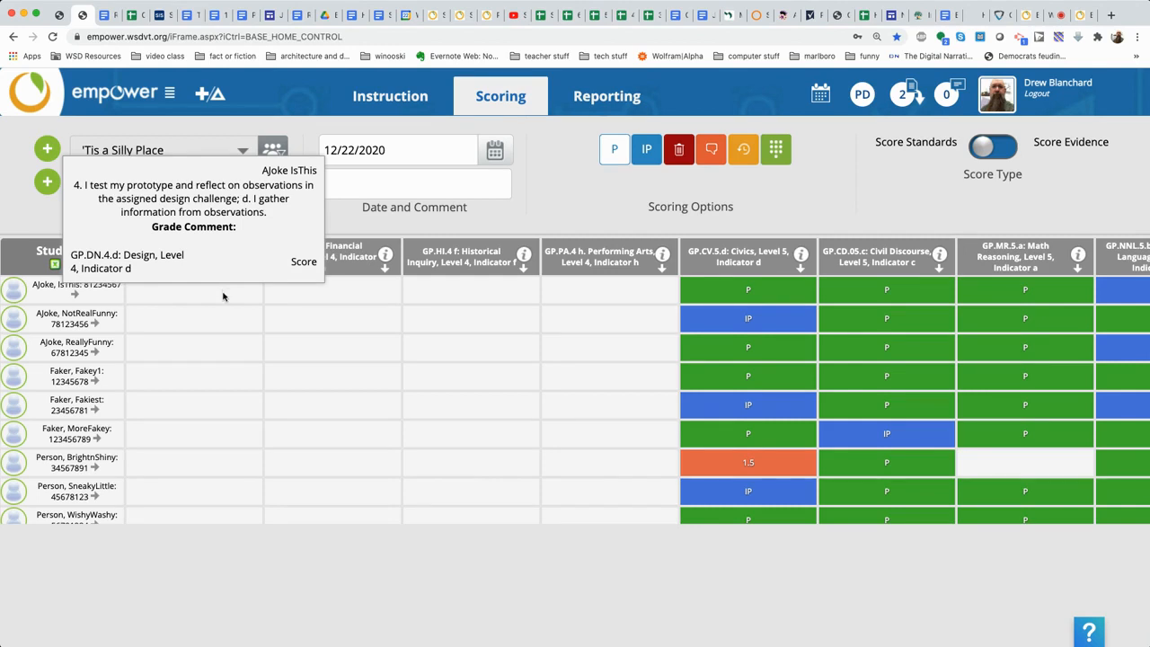
left_click(225, 325)
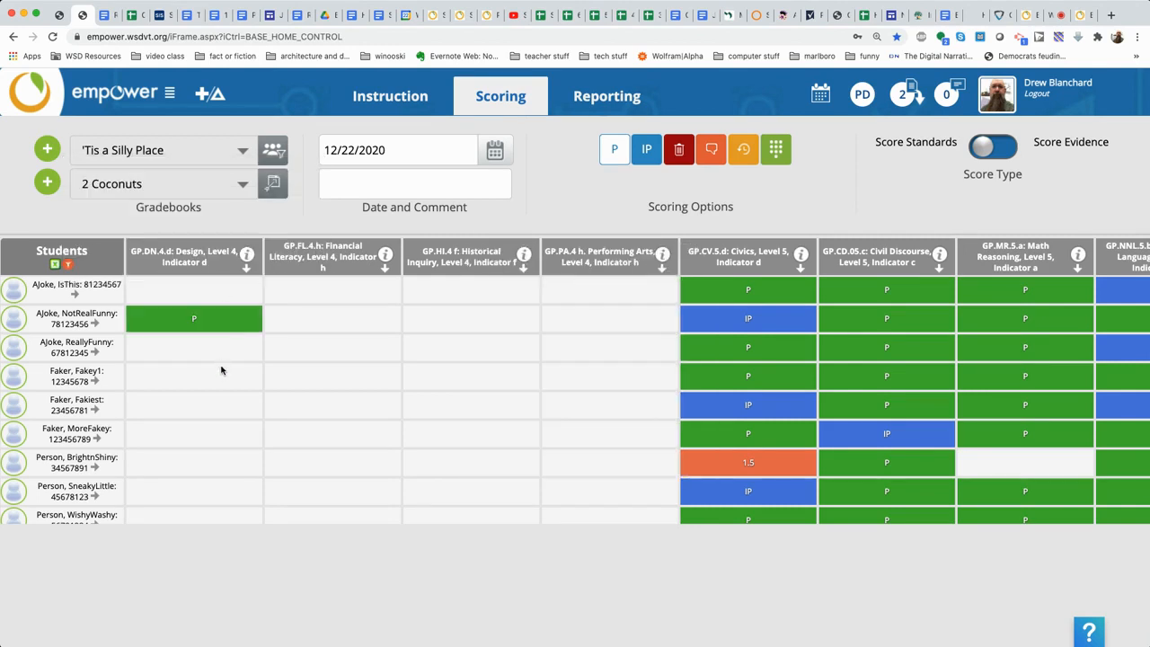
left_click(221, 358)
left_click(223, 378)
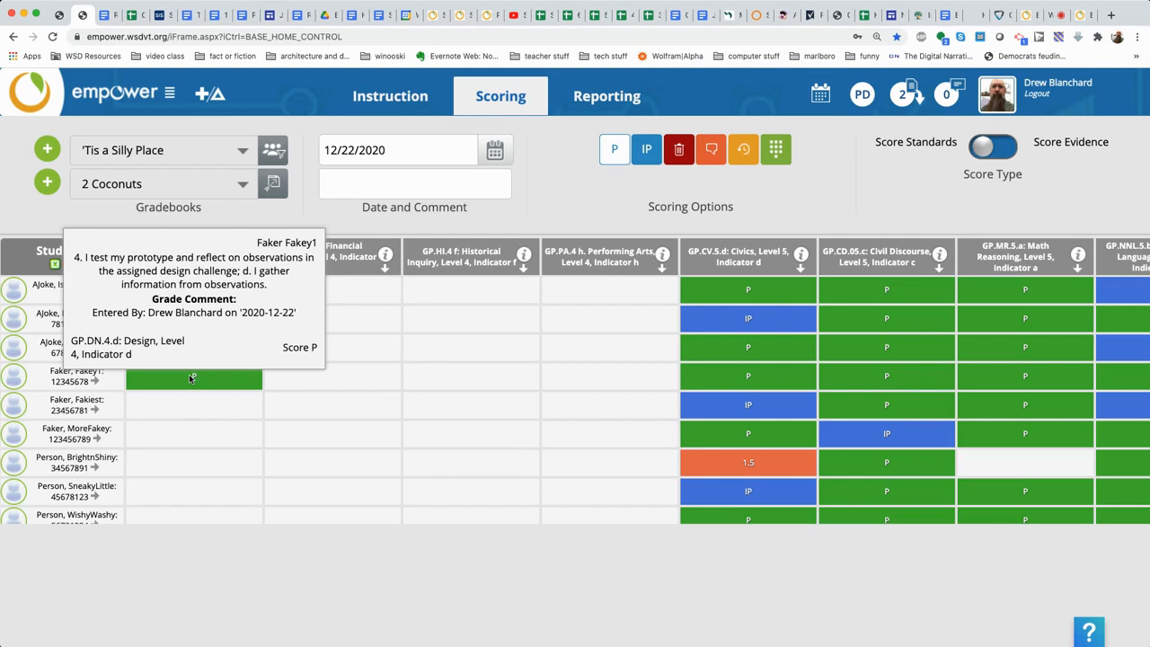
left_click(217, 439)
left_click(219, 466)
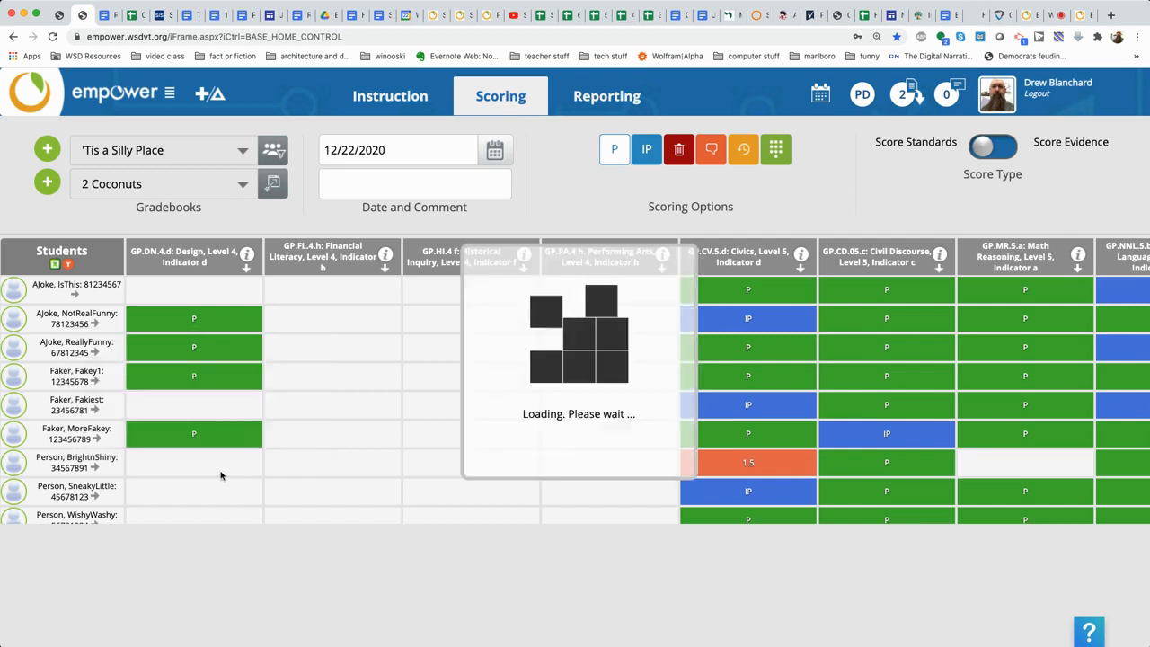
left_click(233, 490)
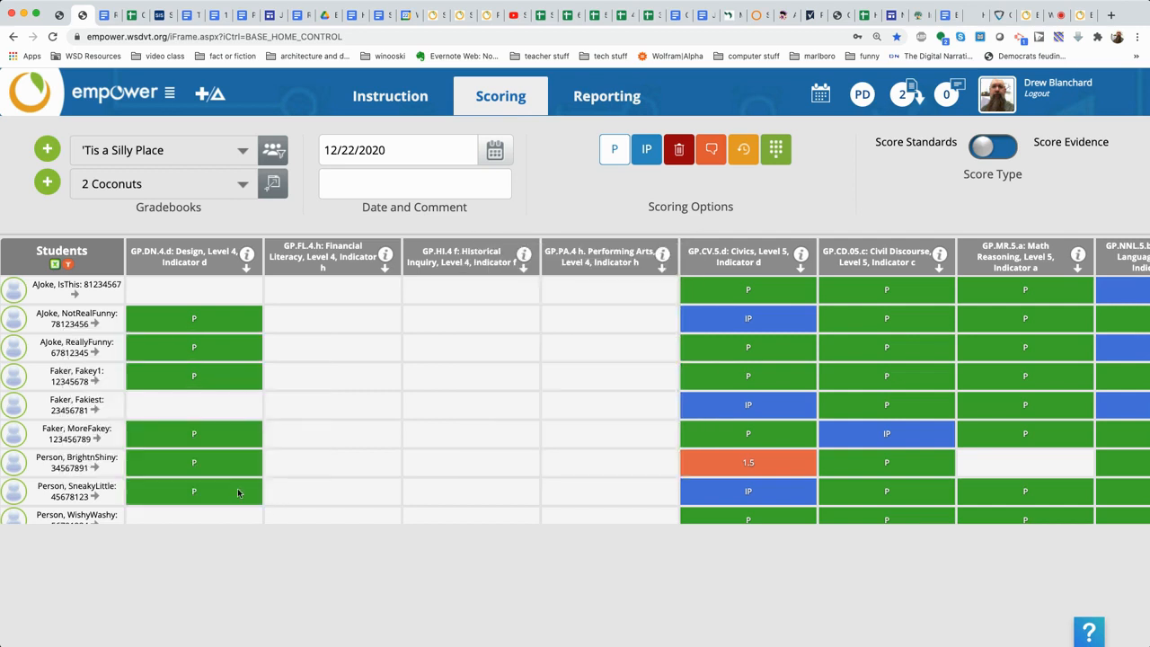
Score P on GP.FL.4.h Financial Literacy for the first four students and the sixth, seventh and eighth students.
left_click(273, 183)
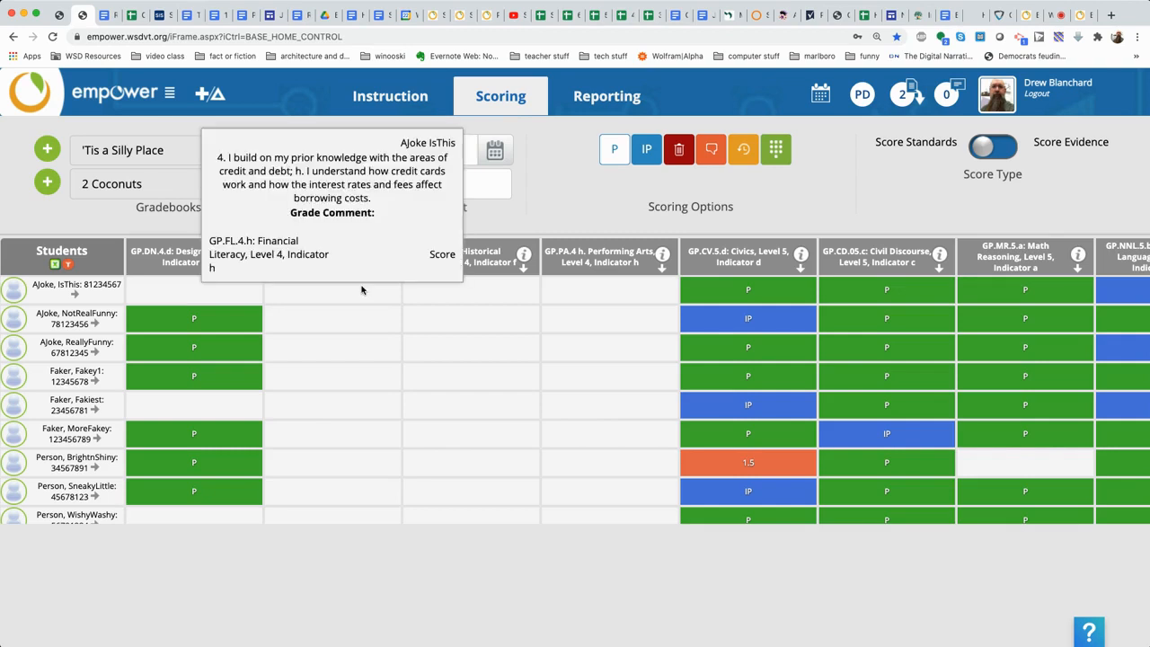
left_click(359, 290)
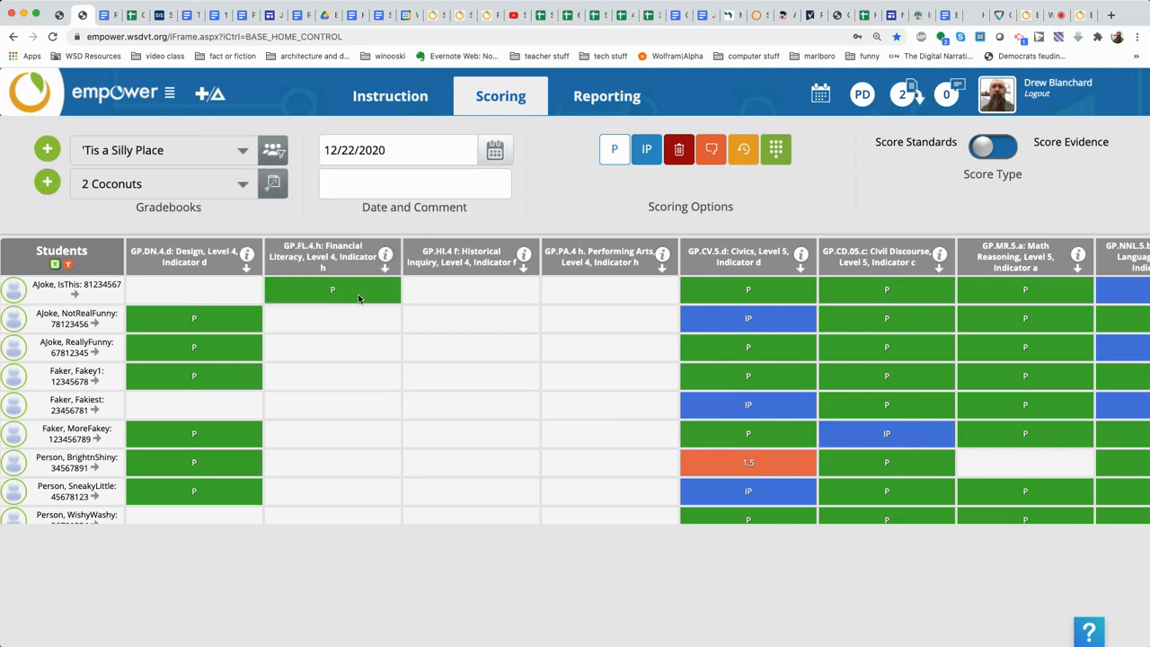
left_click(353, 318)
left_click(350, 348)
left_click(346, 378)
left_click(332, 435)
left_click(334, 472)
left_click(337, 486)
Score P on GP.HI.4 f Historical Inquiry for the third, fifth and sixth students.
left_click(426, 359)
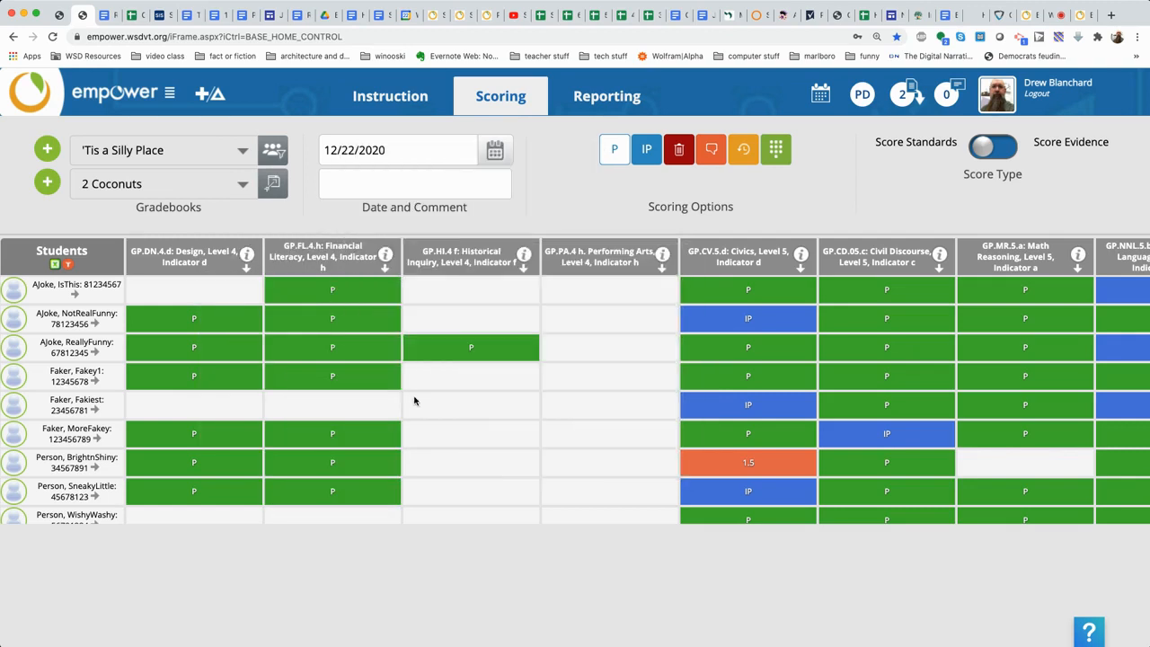
left_click(415, 402)
left_click(433, 438)
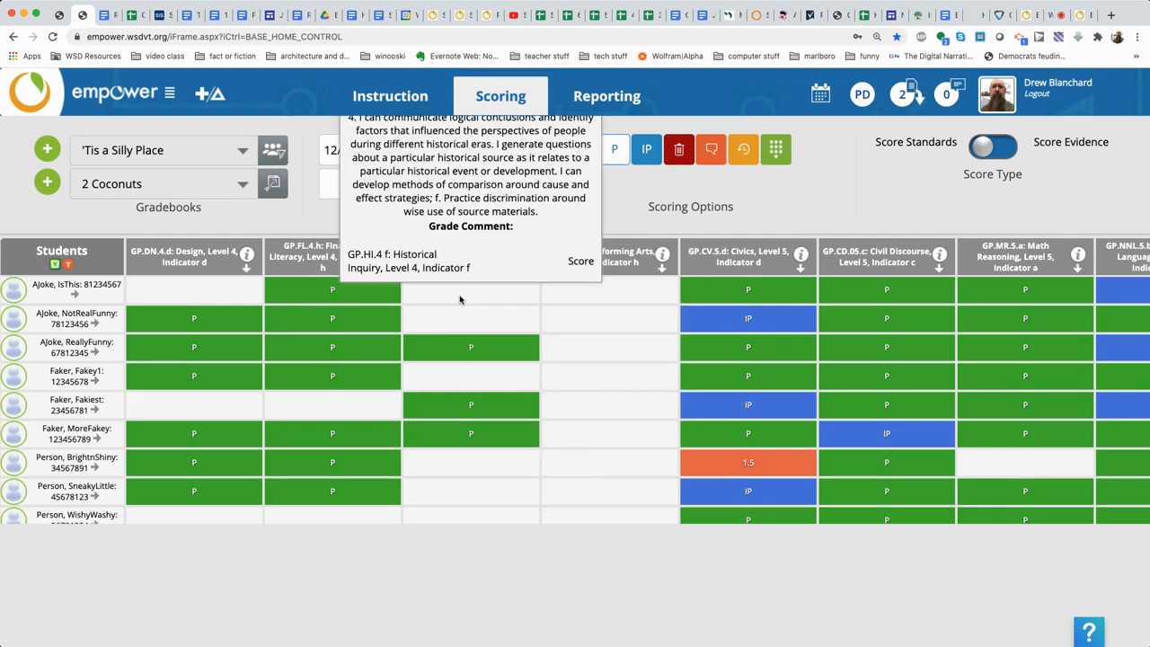
Score IP for the first and fifth students on GP.DN.4.d Design and for the fifth student on GP.FL.4.h Financial Literacy.
left_click(646, 154)
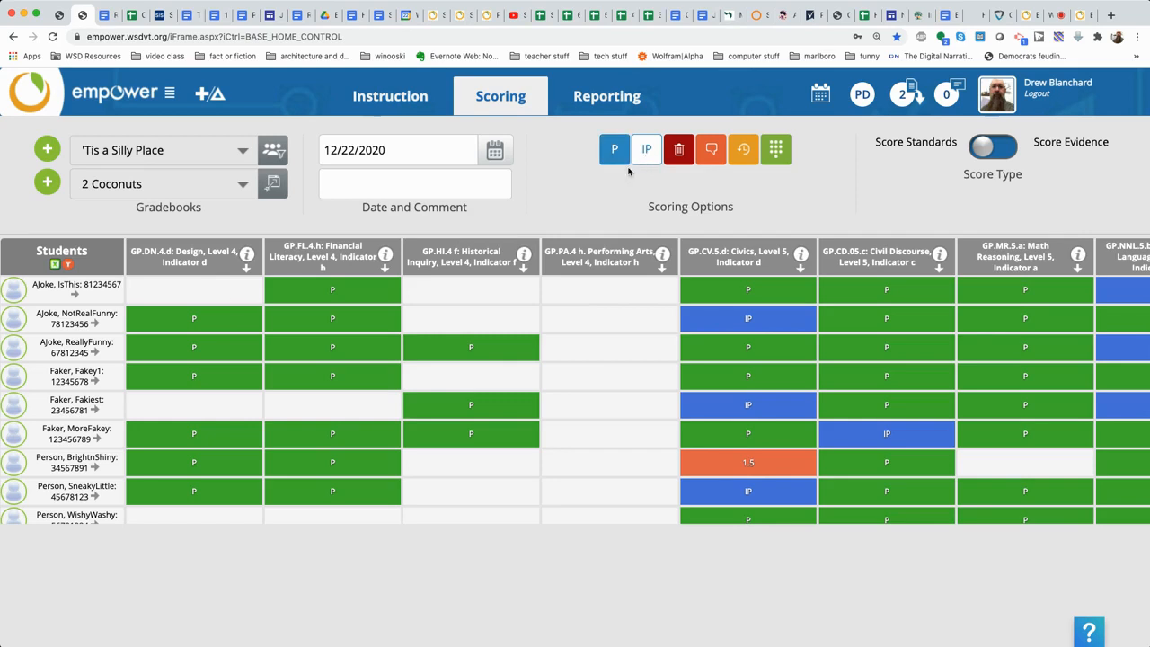
left_click(190, 288)
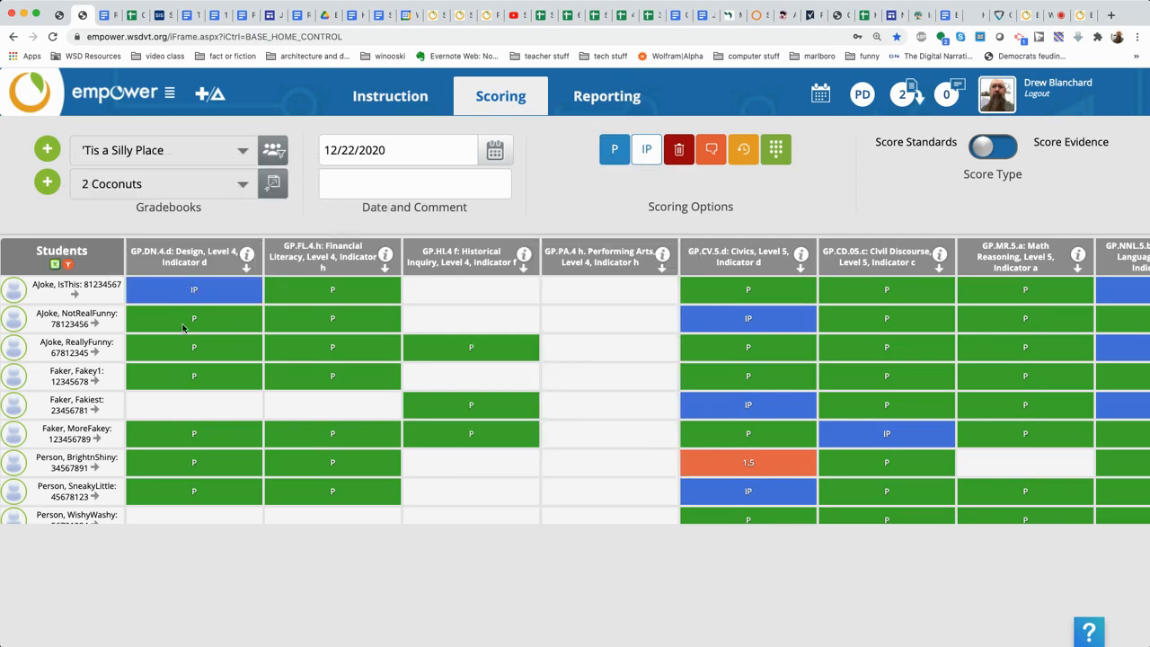
left_click(192, 405)
left_click(328, 406)
Score IP on GP.HI.4 f Historical Inquiry for the first, second and fourth students.
left_click(445, 290)
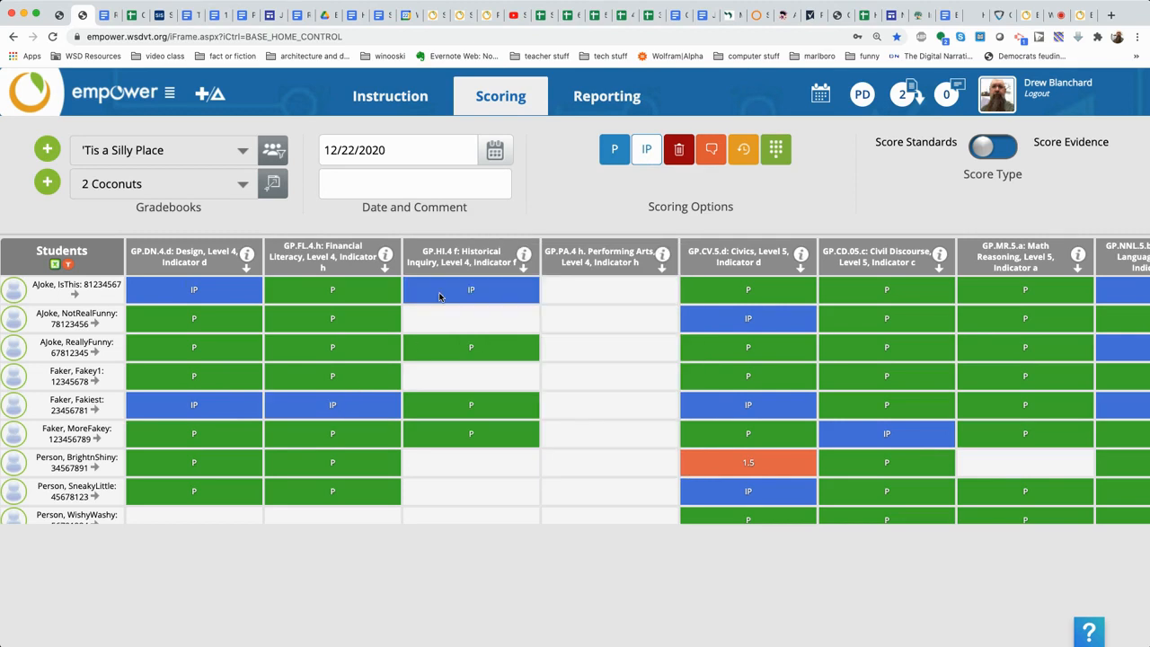
left_click(437, 322)
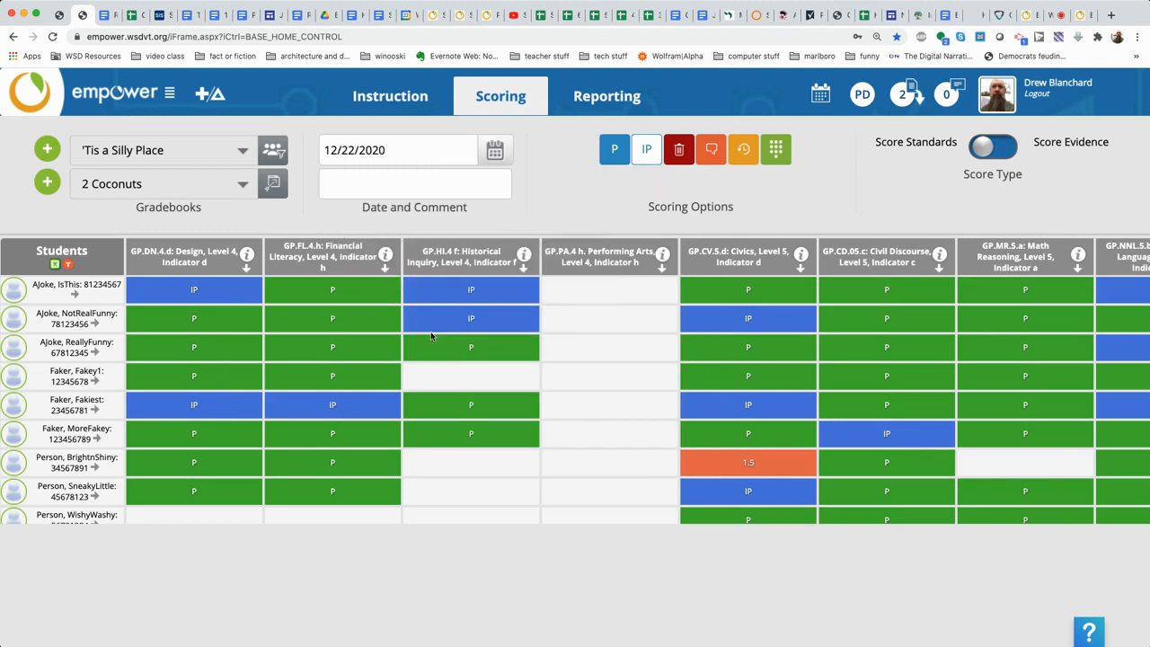
left_click(441, 377)
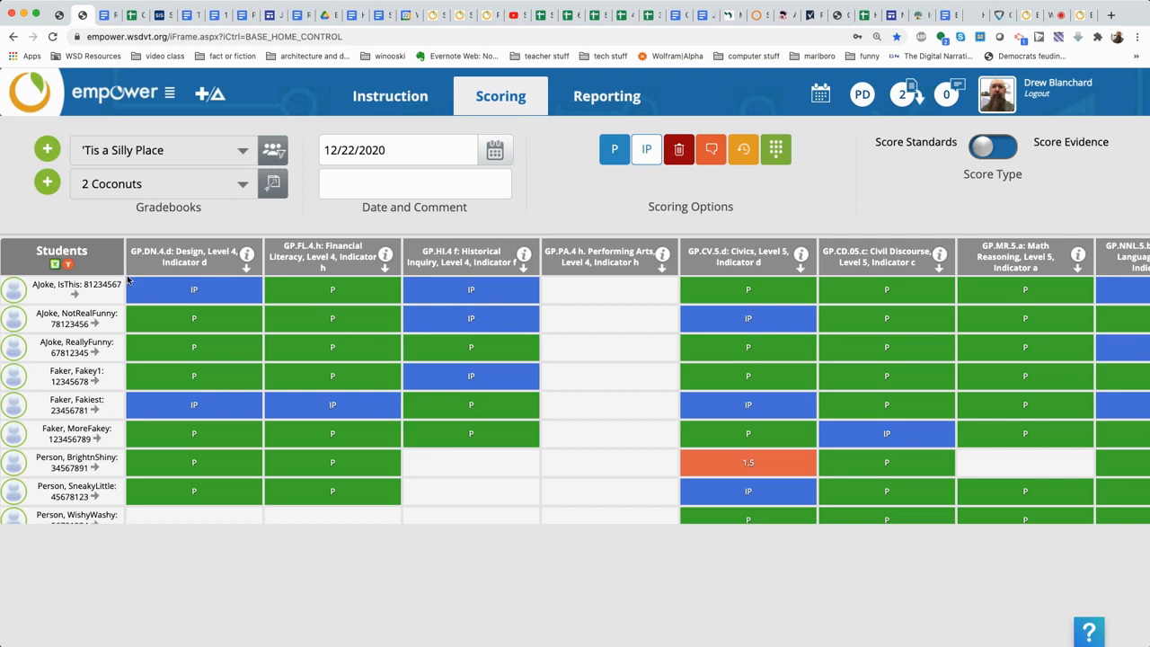
Filter the gradebook to the standards GP.DN.4.d Design, GP.HI.4 f Historical Inquiry and GP.CV.5.d Civics only.
mouse_move(128, 280)
left_click(69, 267)
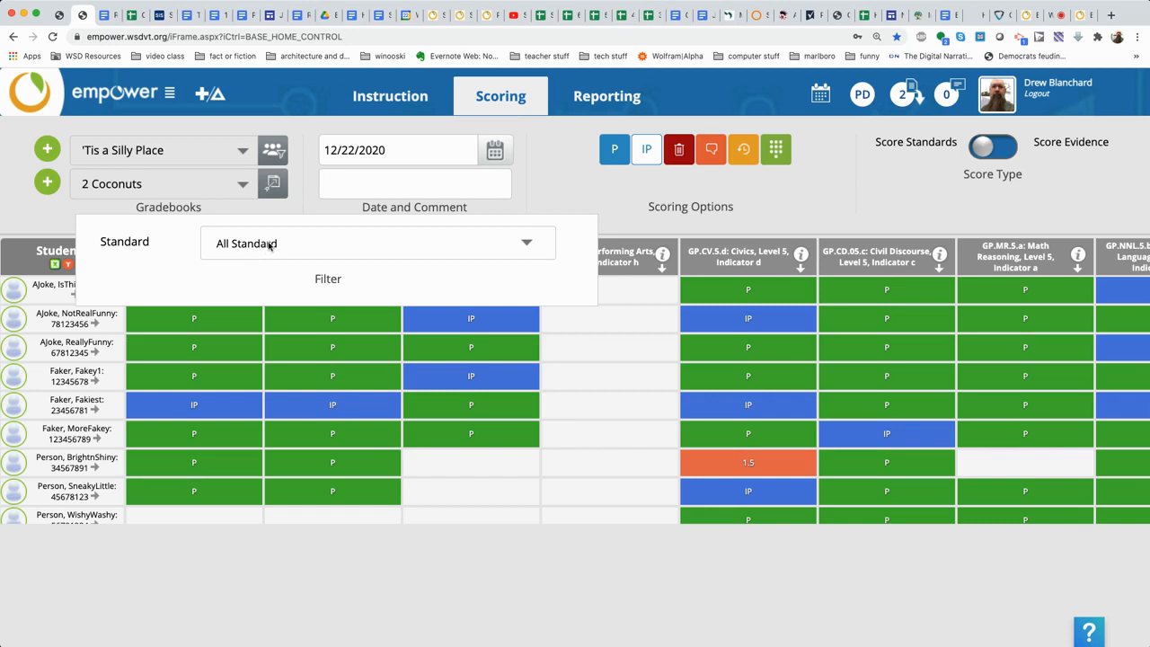
left_click(271, 246)
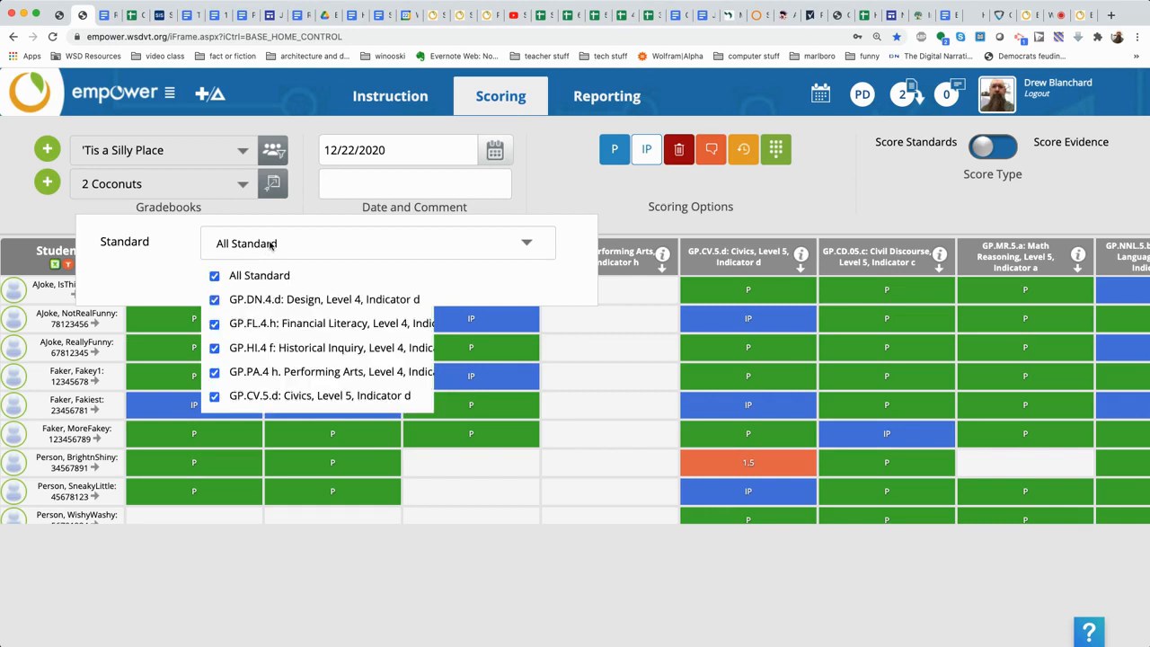
left_click(213, 276)
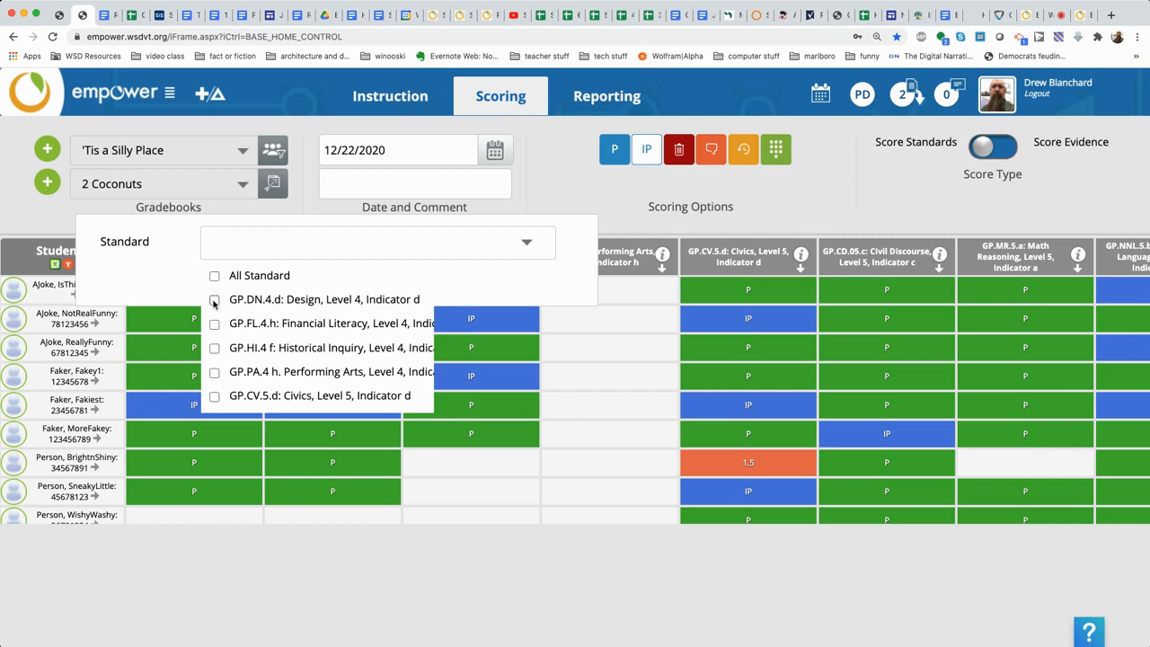
left_click(214, 300)
left_click(215, 349)
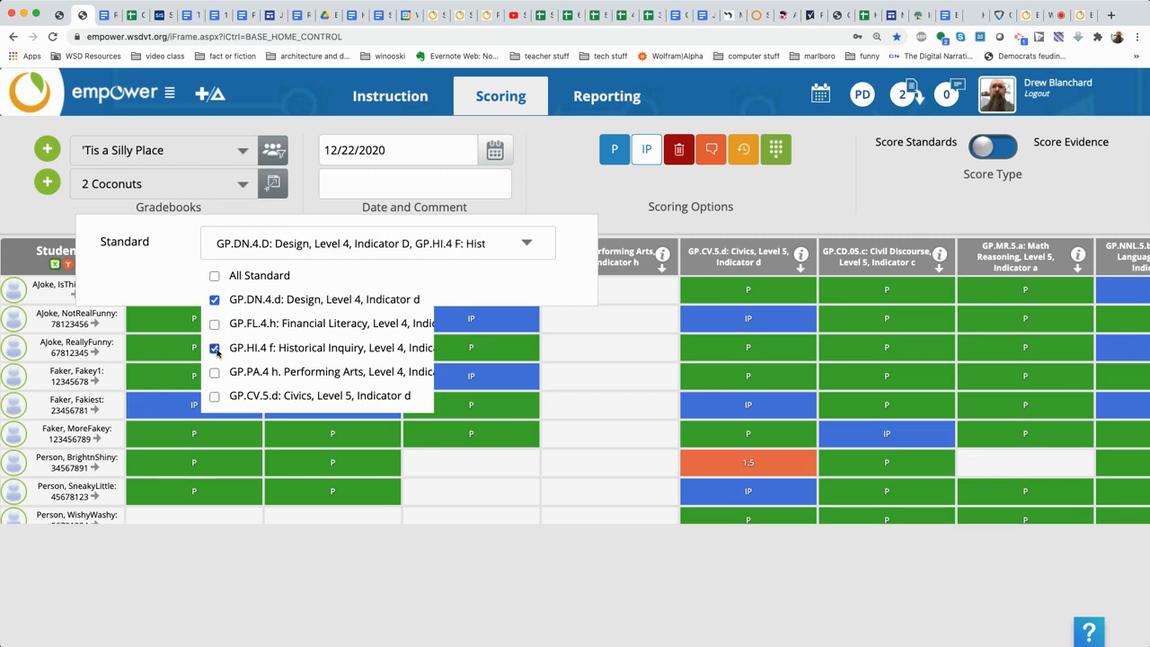
left_click(214, 396)
left_click(582, 262)
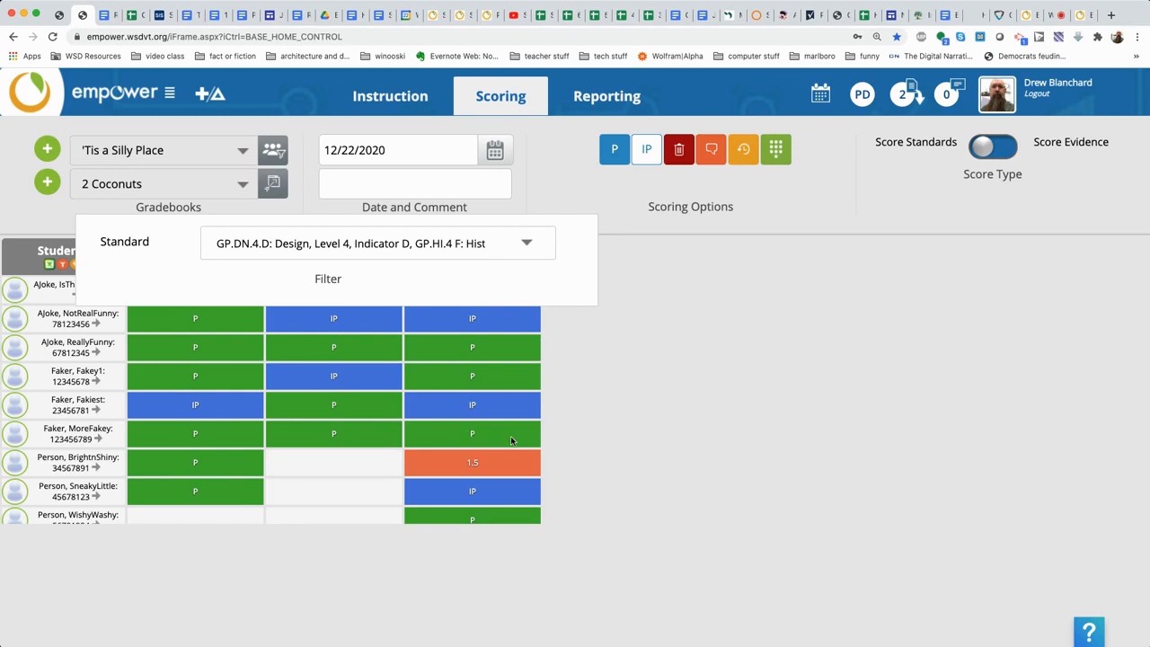
Change the seventh student's GP.CV.5.d Civics score to IP.
scroll(503, 442, "down", 1)
mouse_move(500, 454)
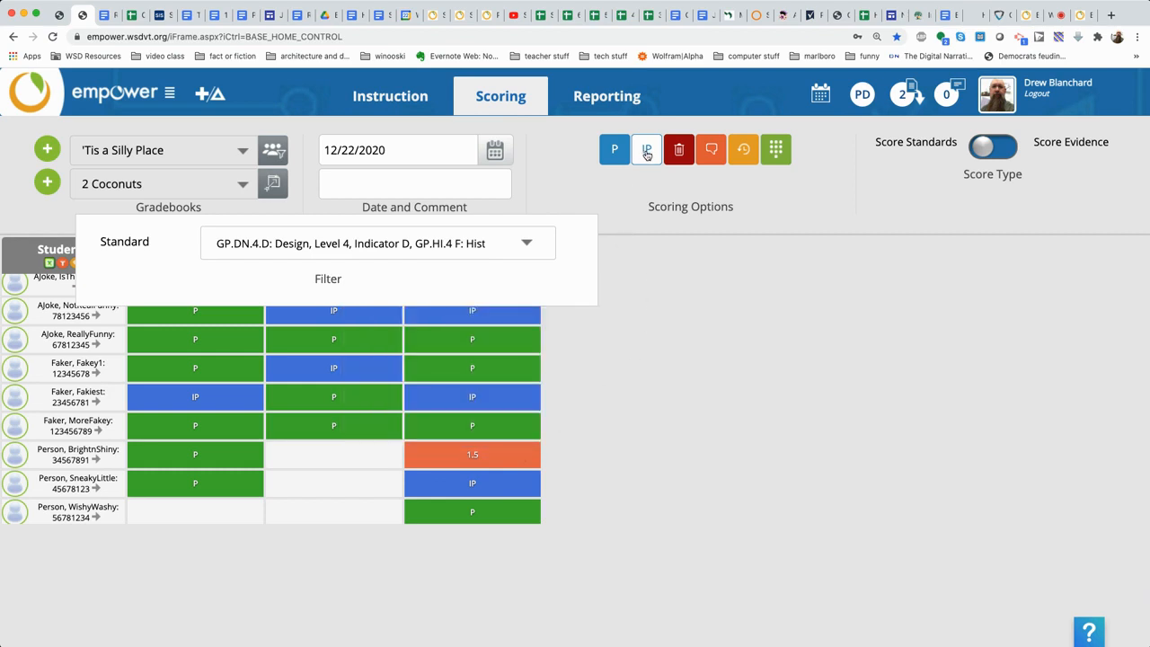
left_click(513, 454)
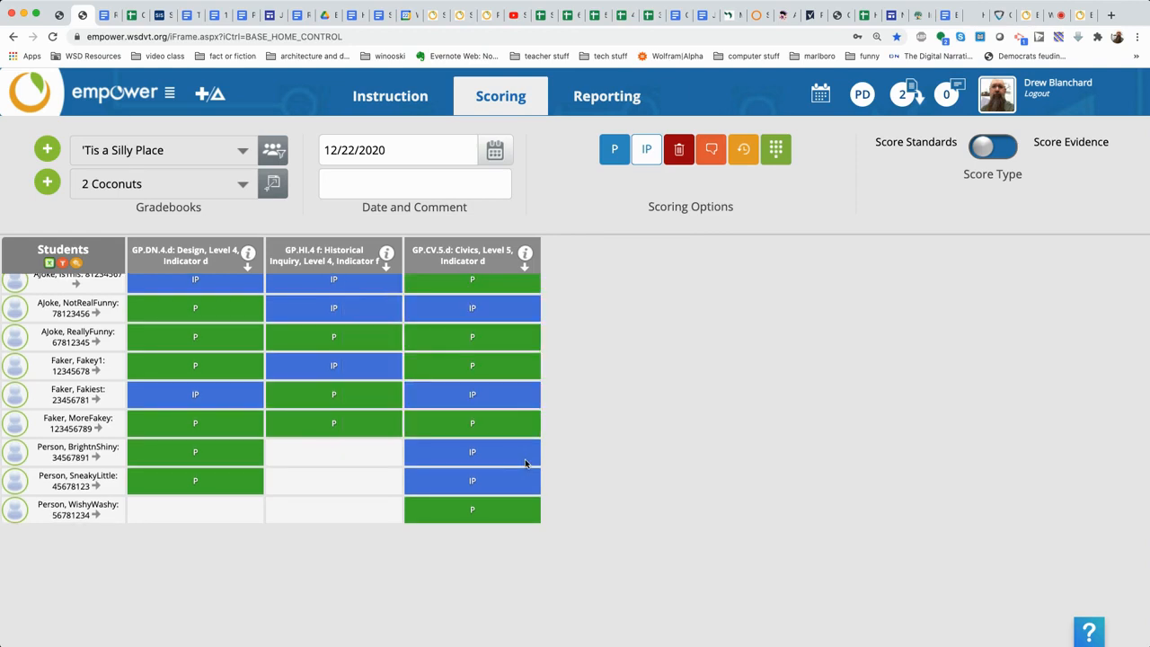
scroll(515, 440, "up", 1)
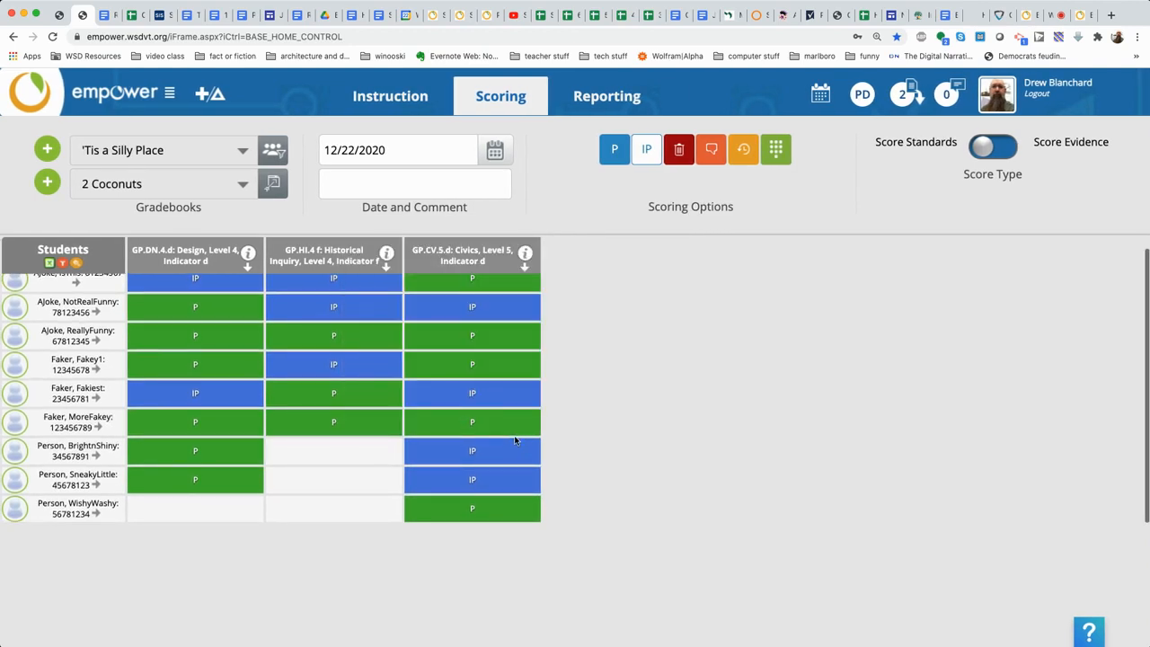
Clear the standards filter to bring back all the standards in the gradebook.
mouse_move(514, 438)
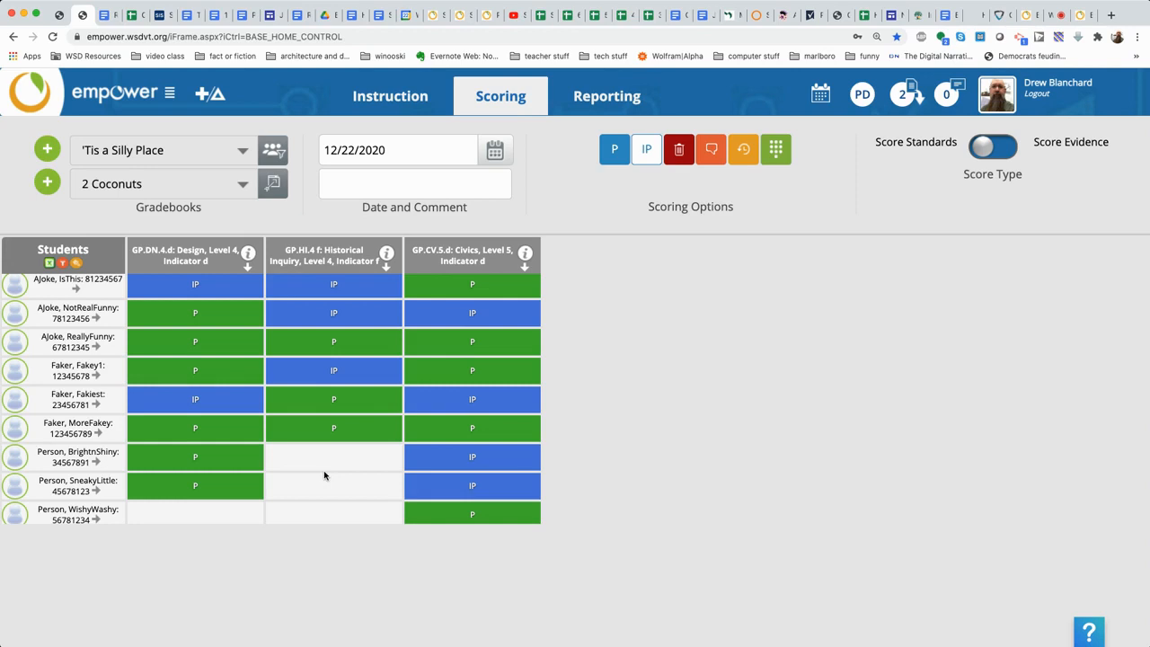
scroll(312, 447, "down", 1)
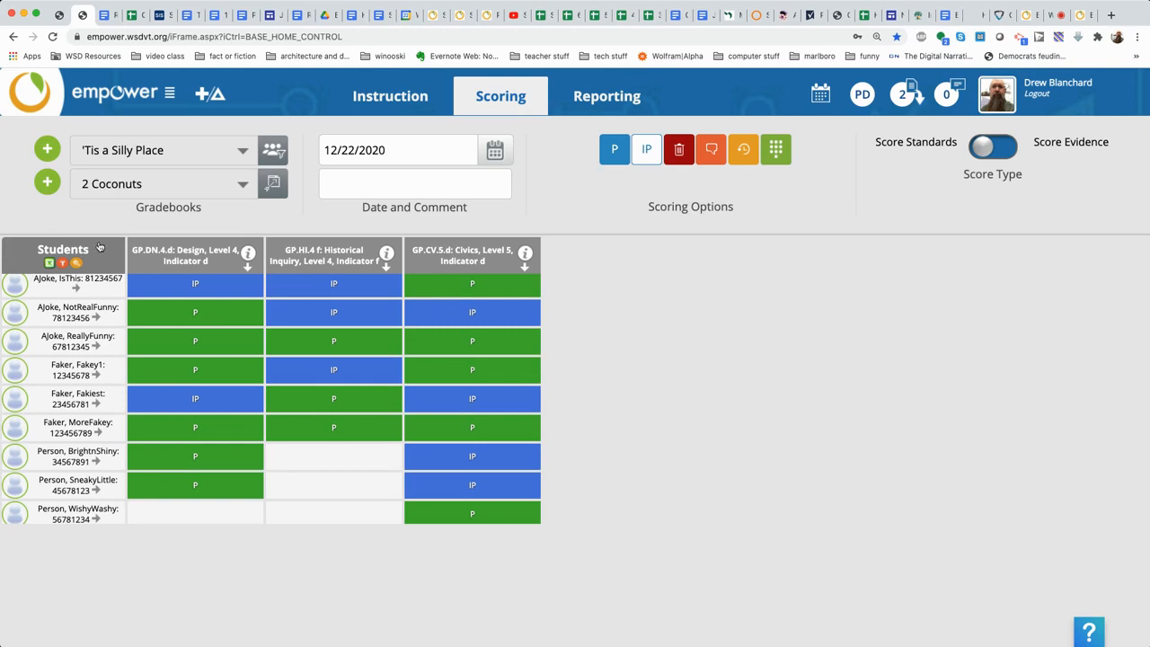
left_click(79, 264)
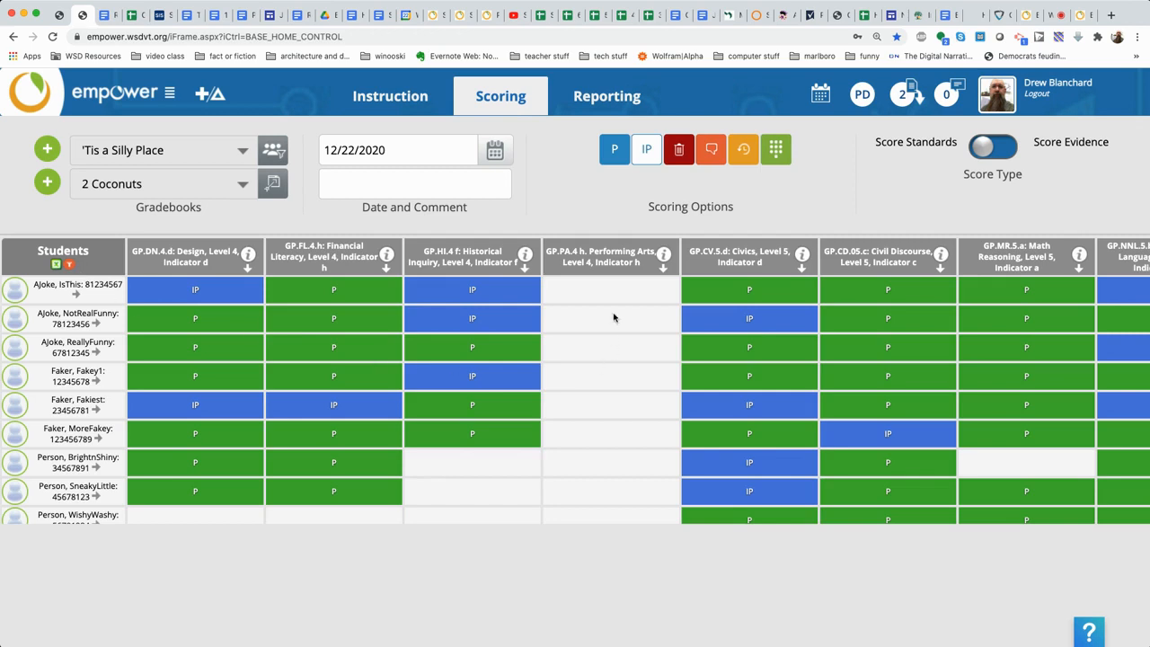
Fill the whole GP.PA.4 h Performing Arts column with the score P for every student.
left_click(575, 267)
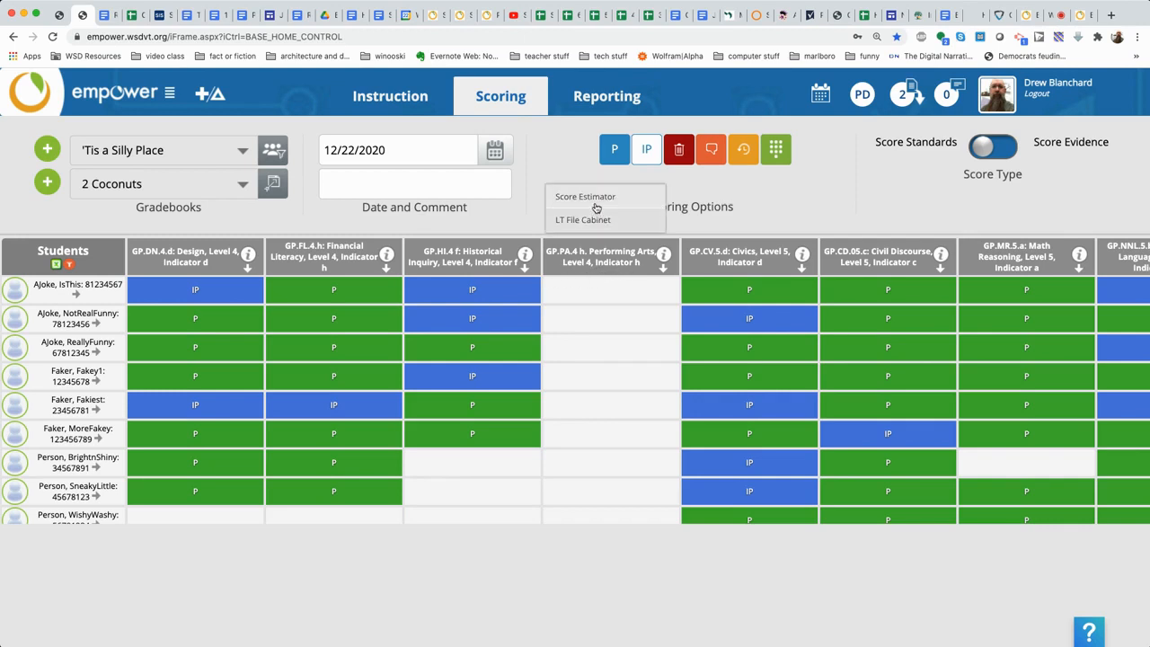
left_click(612, 156)
left_click(612, 160)
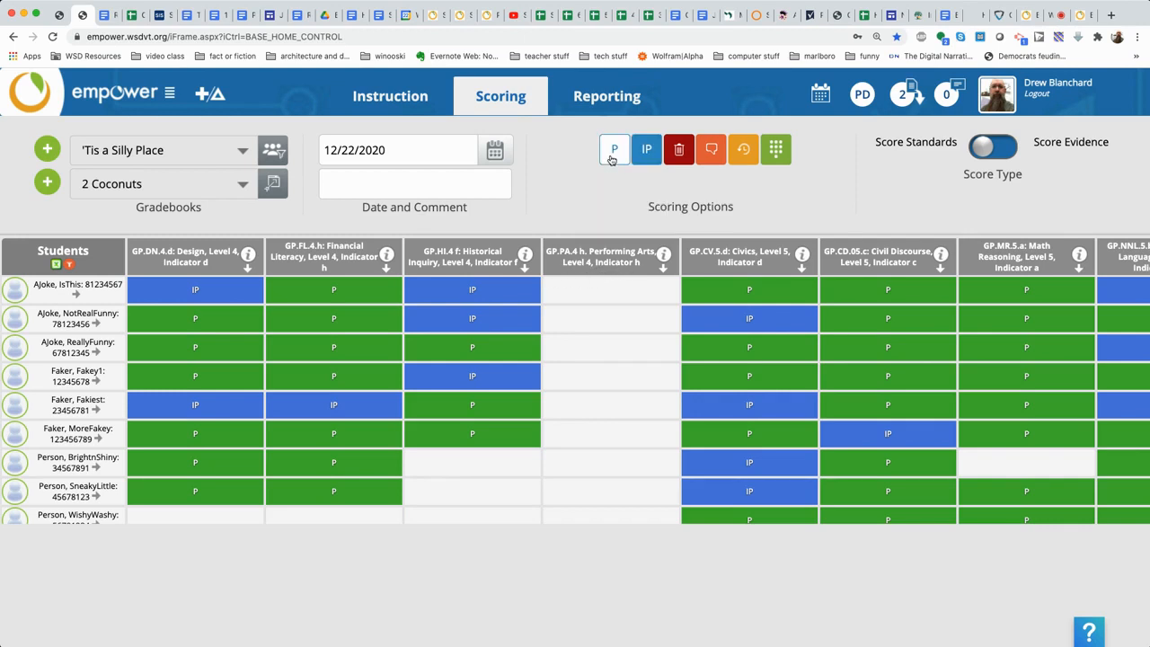
left_click(663, 269)
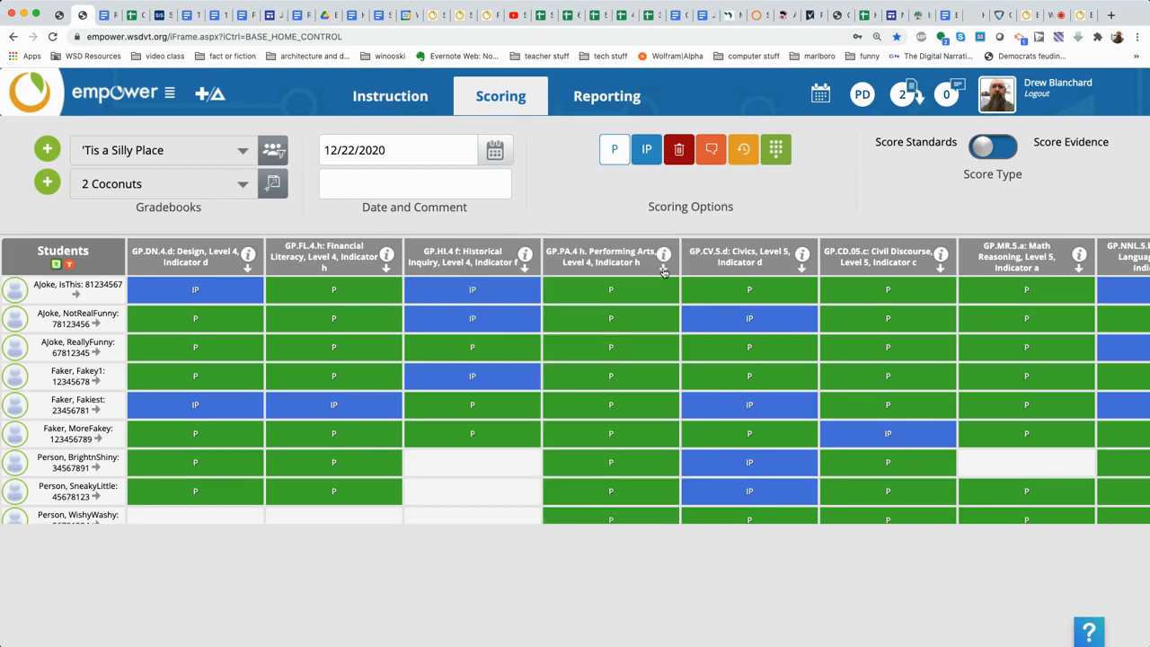
Change the seventh student's GP.PA.4 h Performing Arts score to IP.
mouse_move(644, 303)
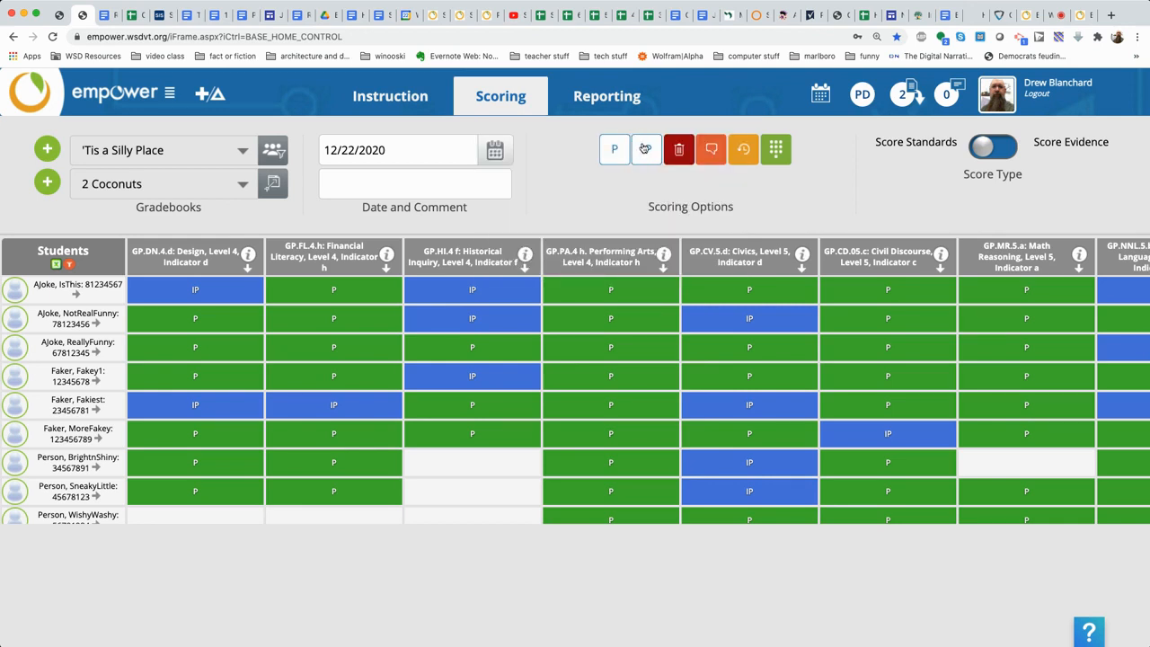
left_click(614, 150)
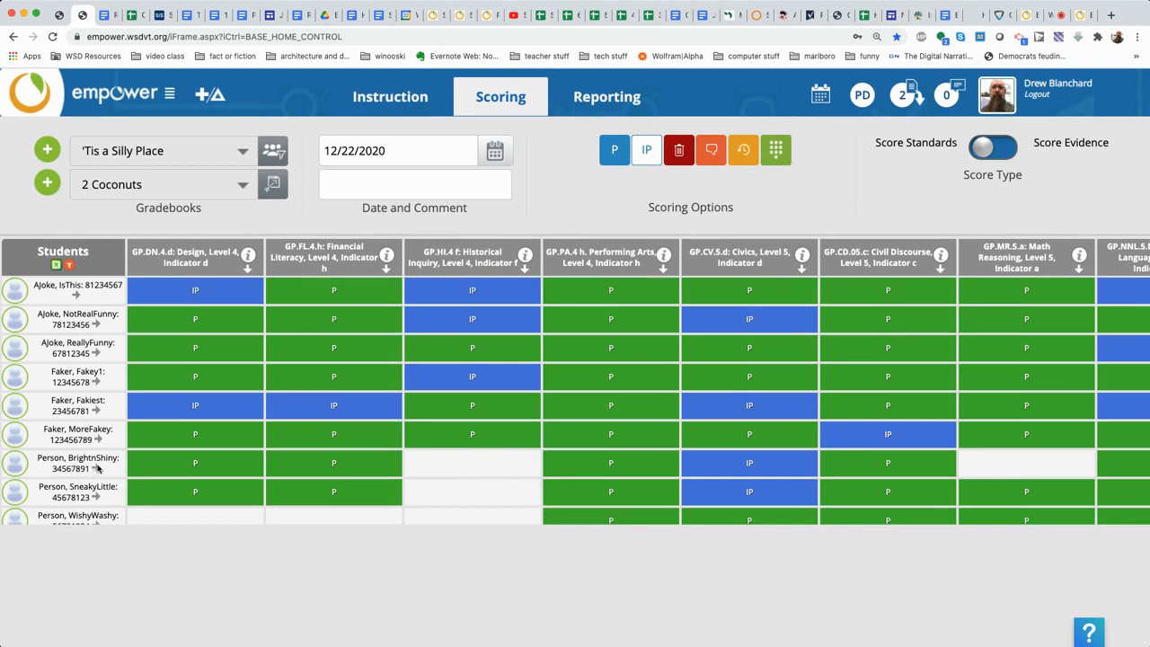
left_click(584, 461)
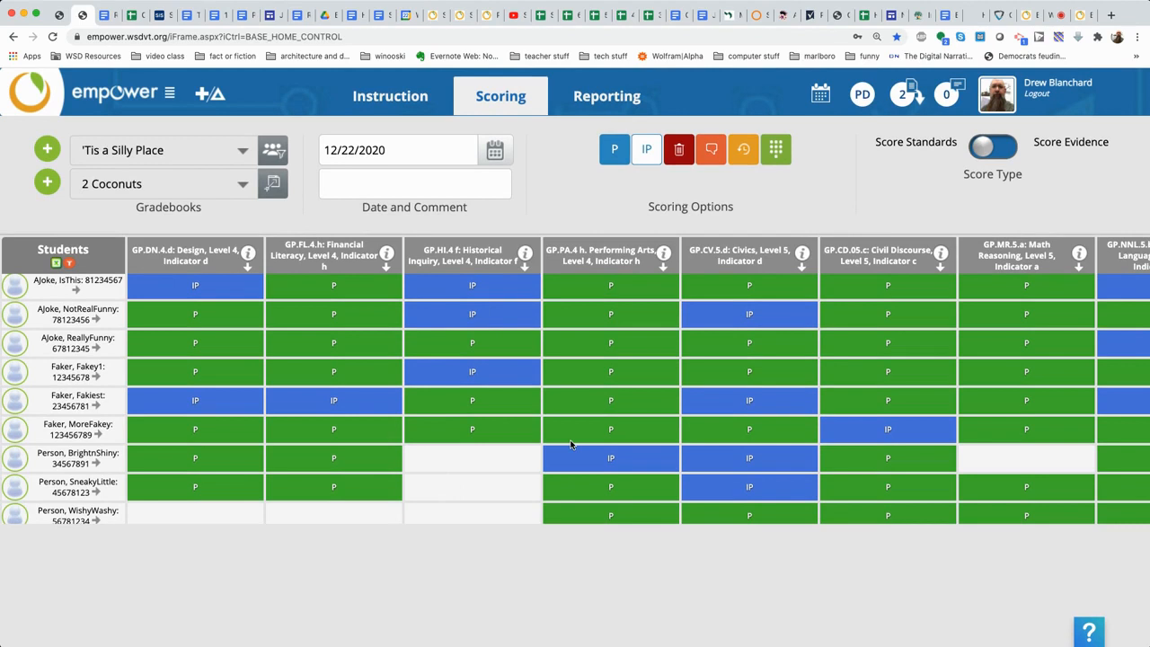
Open the Progress Report Comments tool for the 'Tis a Silly Place group with content area Graduate Proficiency (GP) and progress period Fall 2020.
mouse_move(561, 446)
left_click(592, 98)
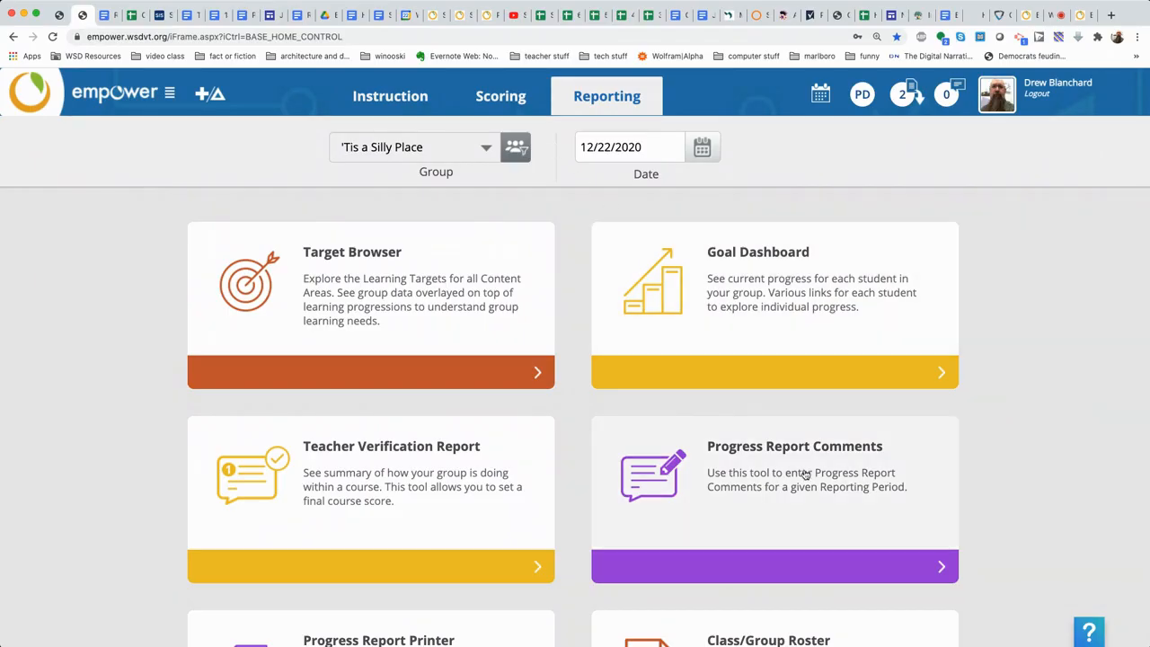
left_click(741, 477)
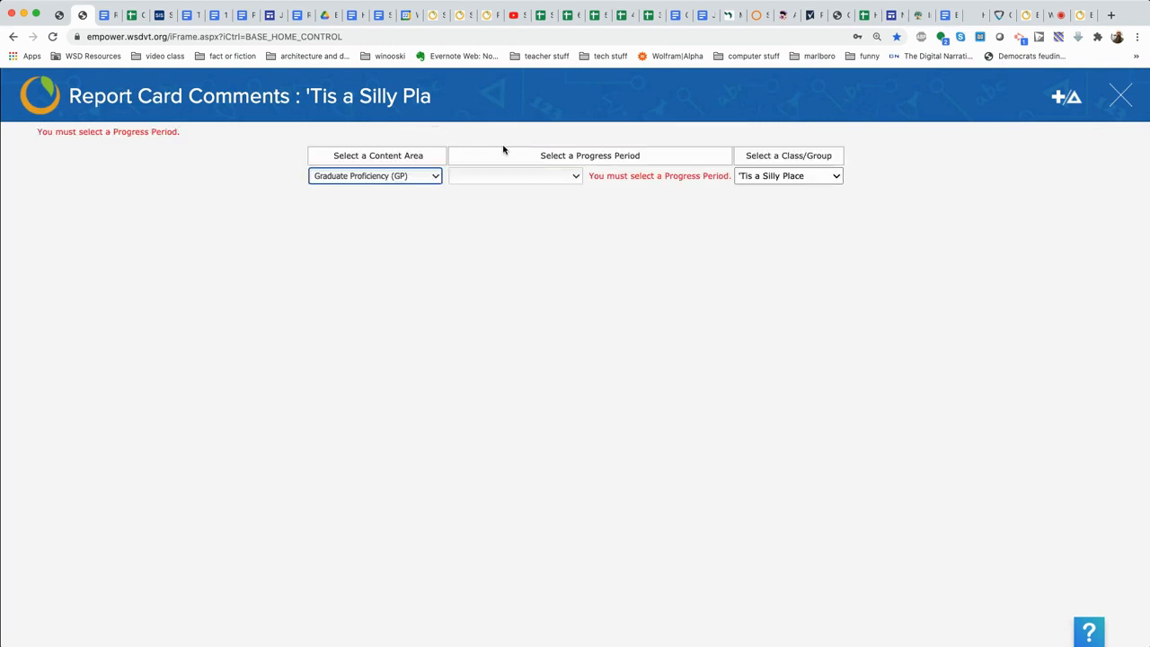
left_click(543, 176)
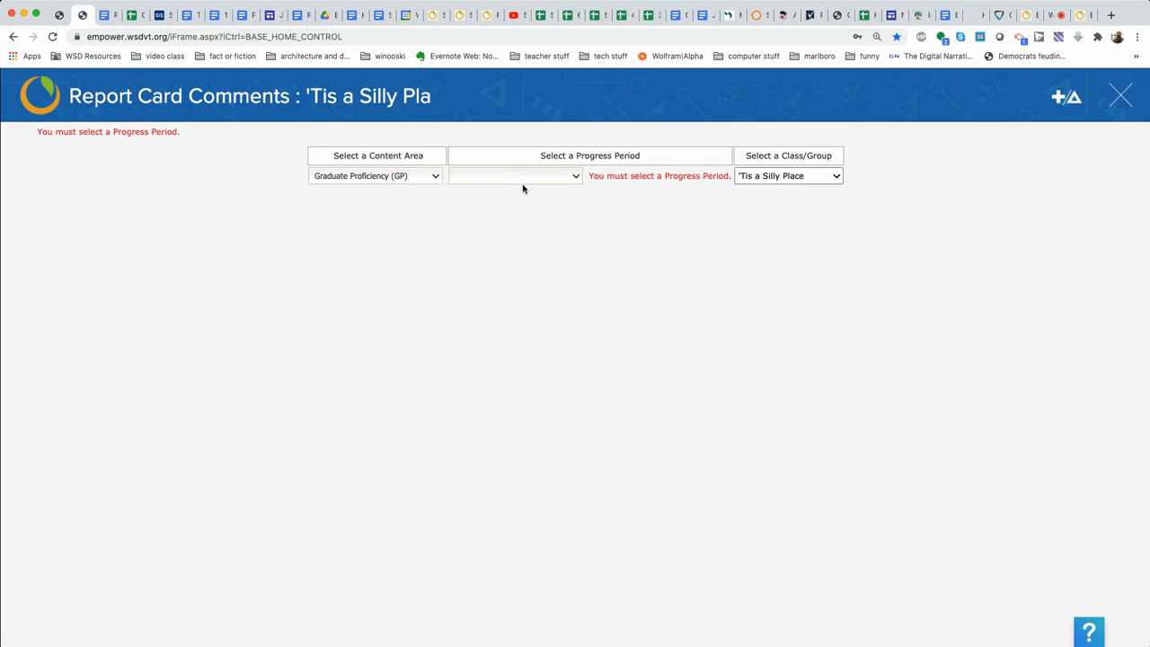
left_click(522, 188)
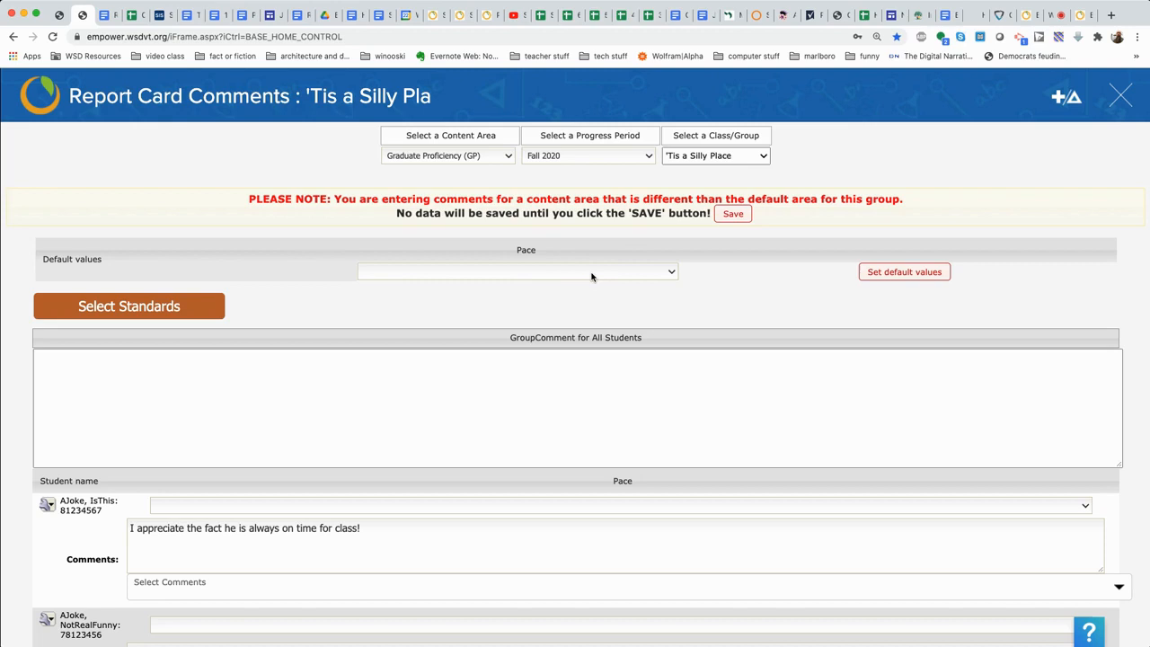
Examine which standards are selected for the Fall 2020 report comments, along with the group comment area for all students.
left_click(106, 308)
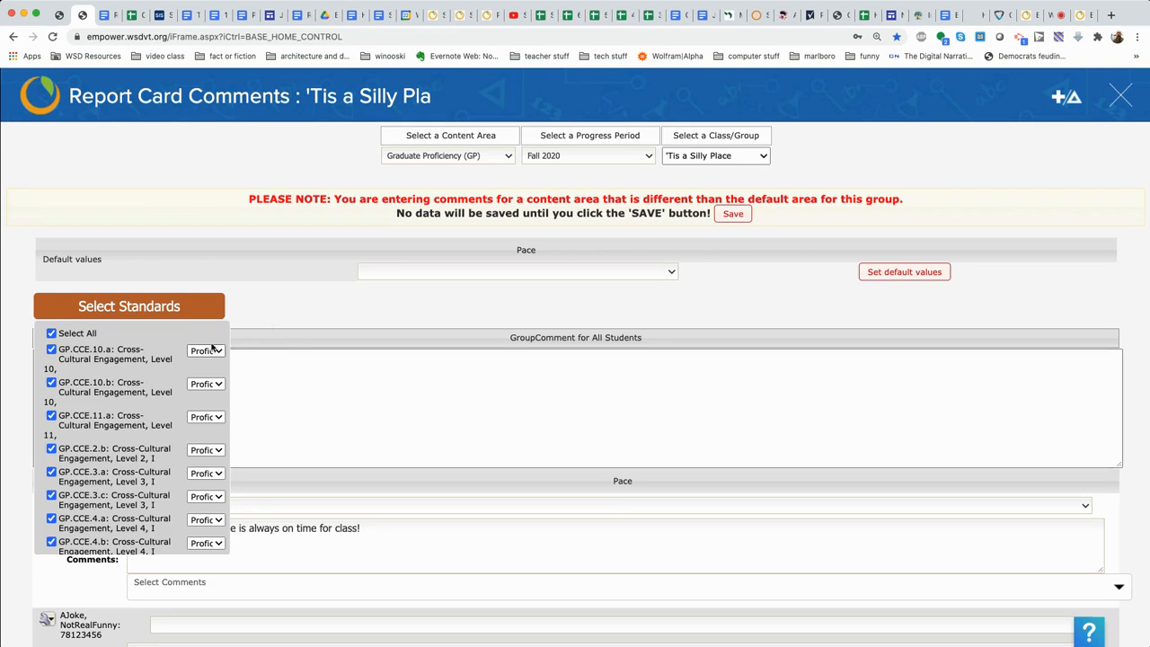
left_click(279, 395)
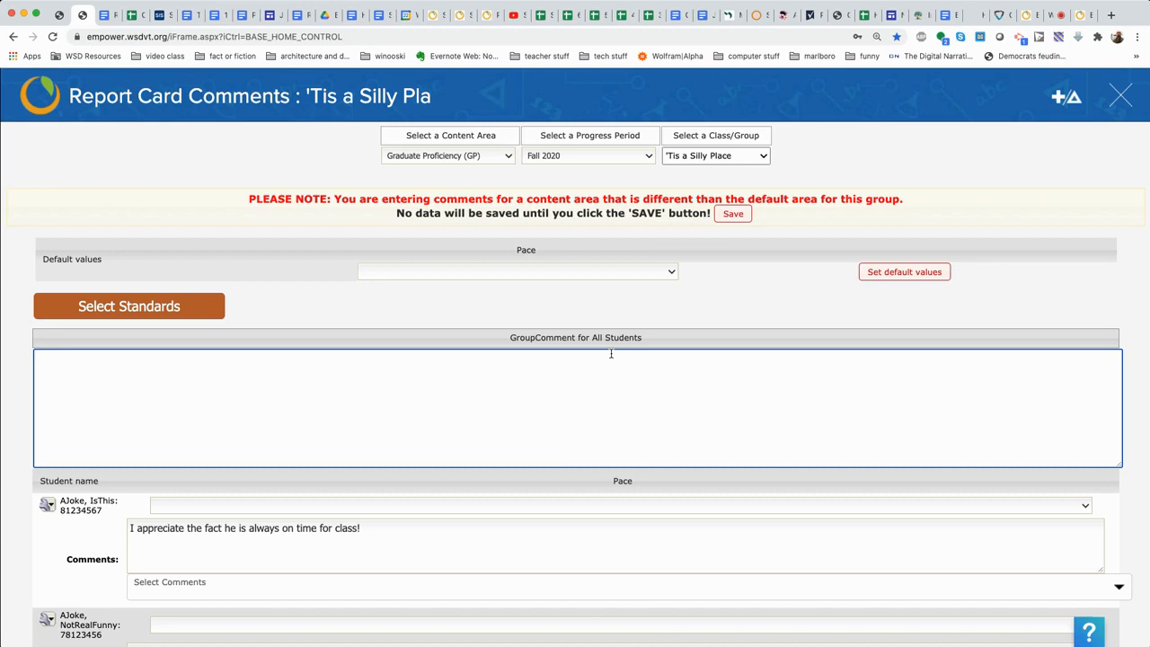
scroll(611, 354, "down", 2)
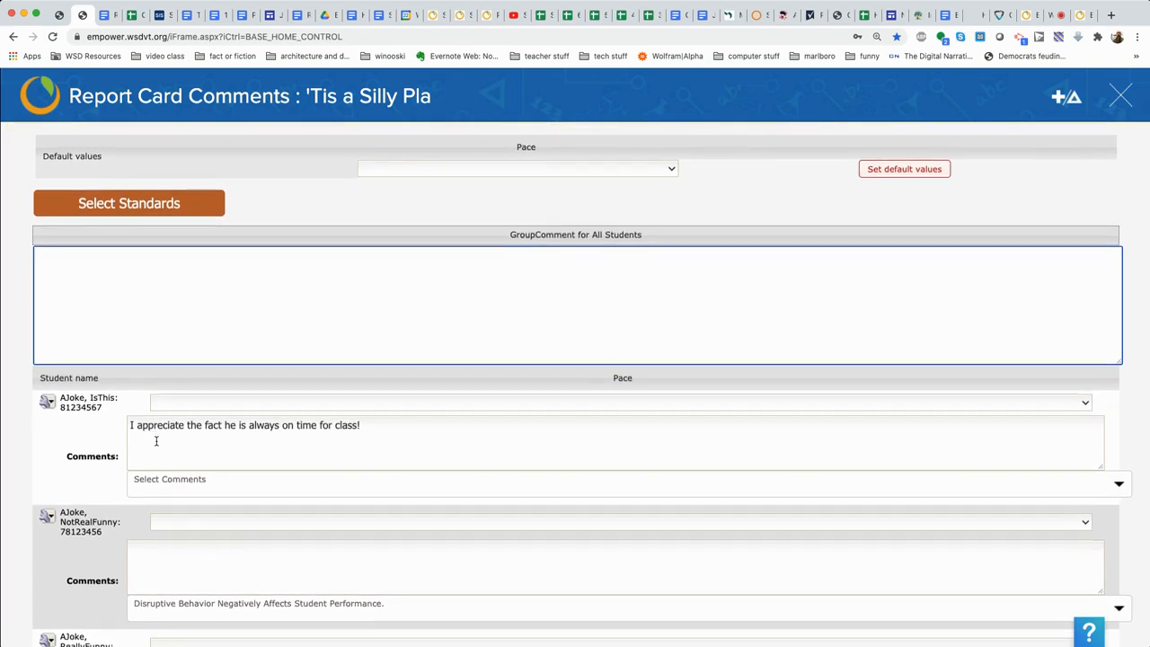
Enter the comment "Needs to make more of an effort to attend virtually, present only 65% of the time" for the second student.
scroll(155, 441, "down", 1)
scroll(156, 440, "down", 1)
left_click(256, 440)
type("Needs to make more of an effort to att")
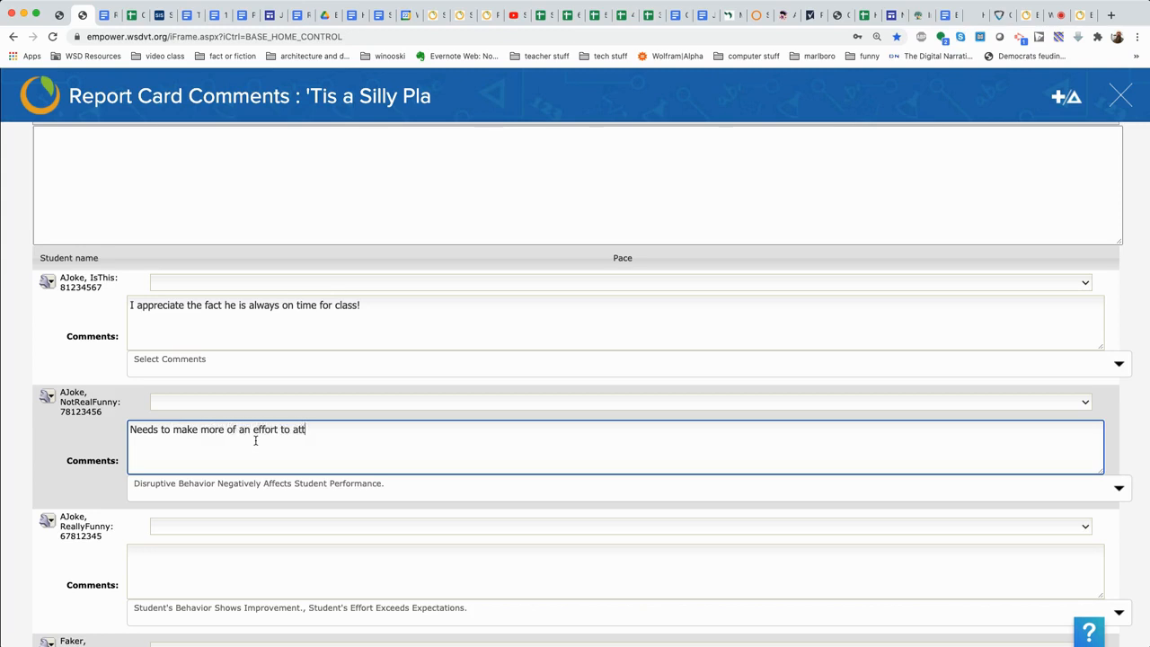
type("ent virtually, pree")
key("BackSpace")
type("sent only 65% of the time")
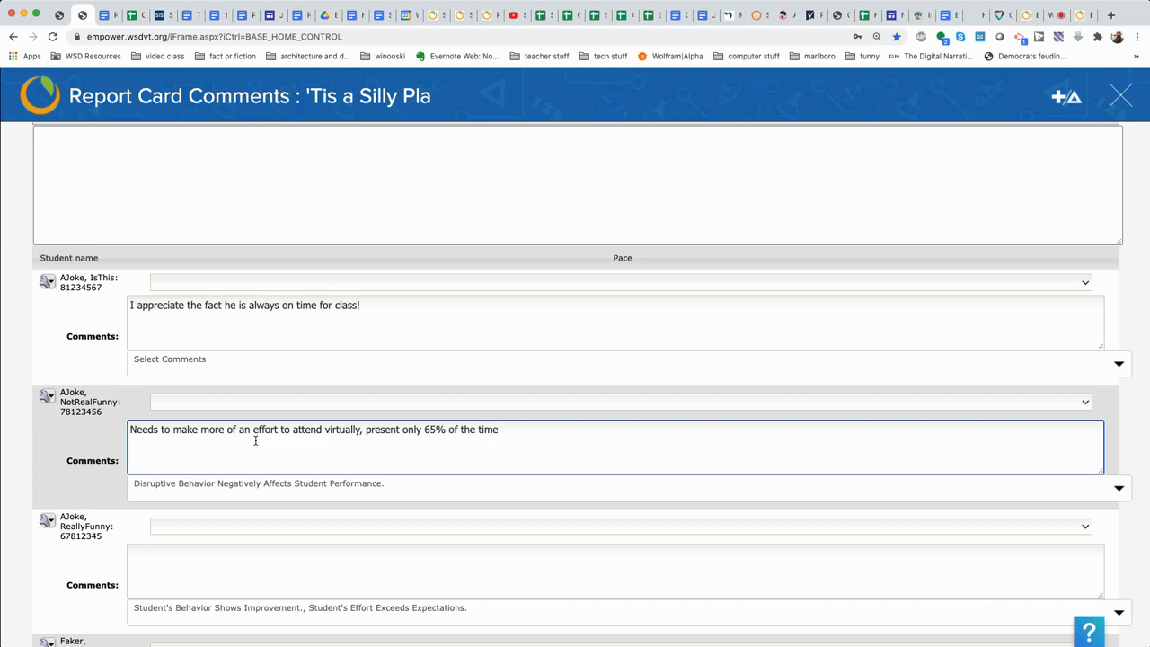
Save the report card comments for the whole group.
scroll(238, 450, "down", 1)
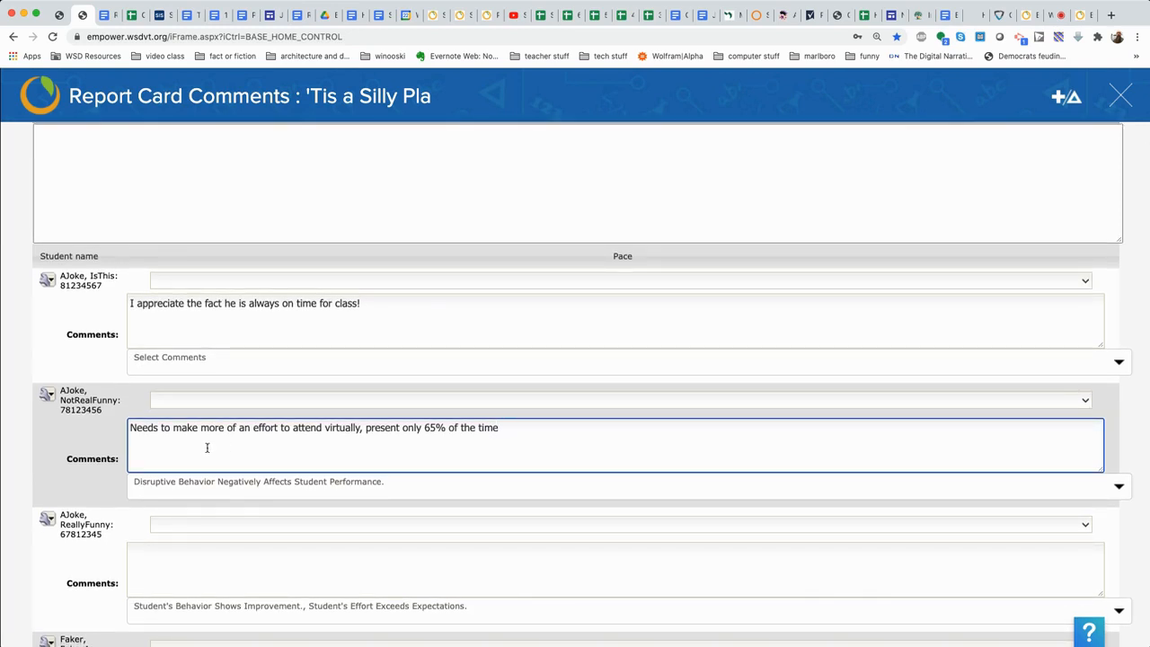
scroll(146, 428, "down", 3)
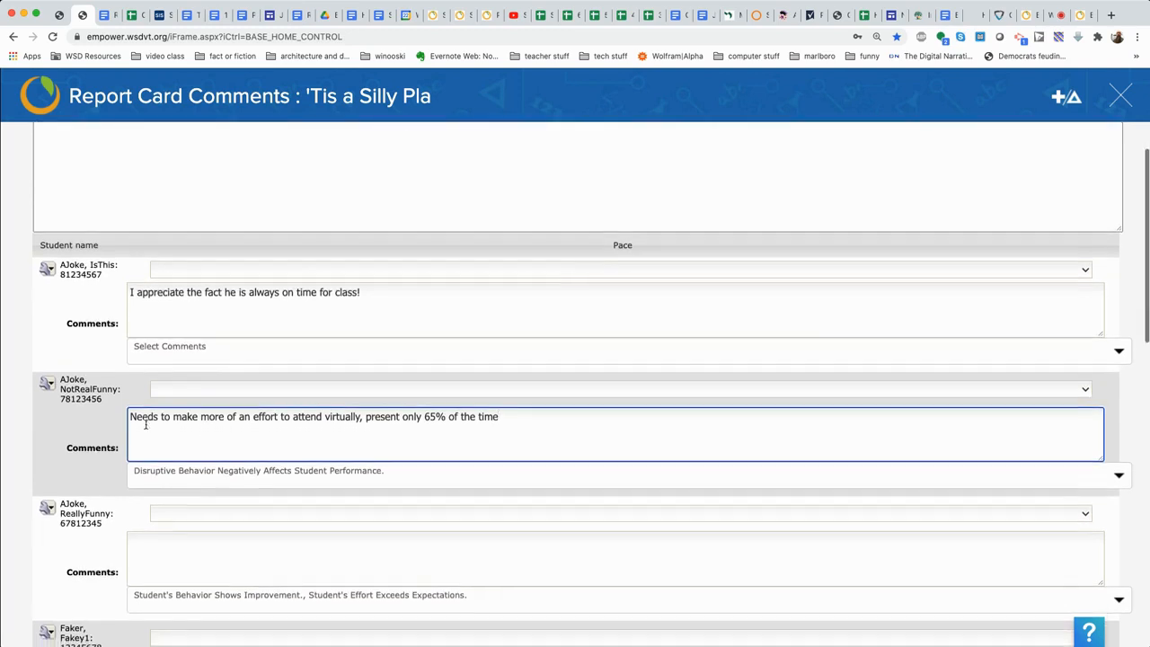
scroll(144, 431, "down", 15)
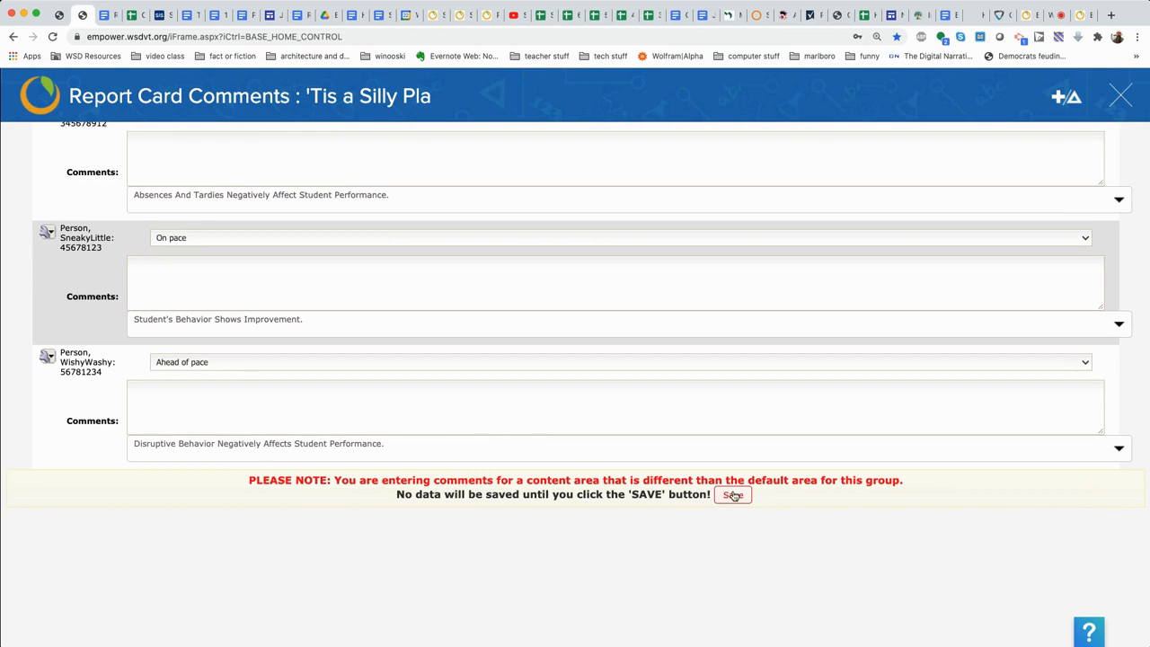
left_click(733, 495)
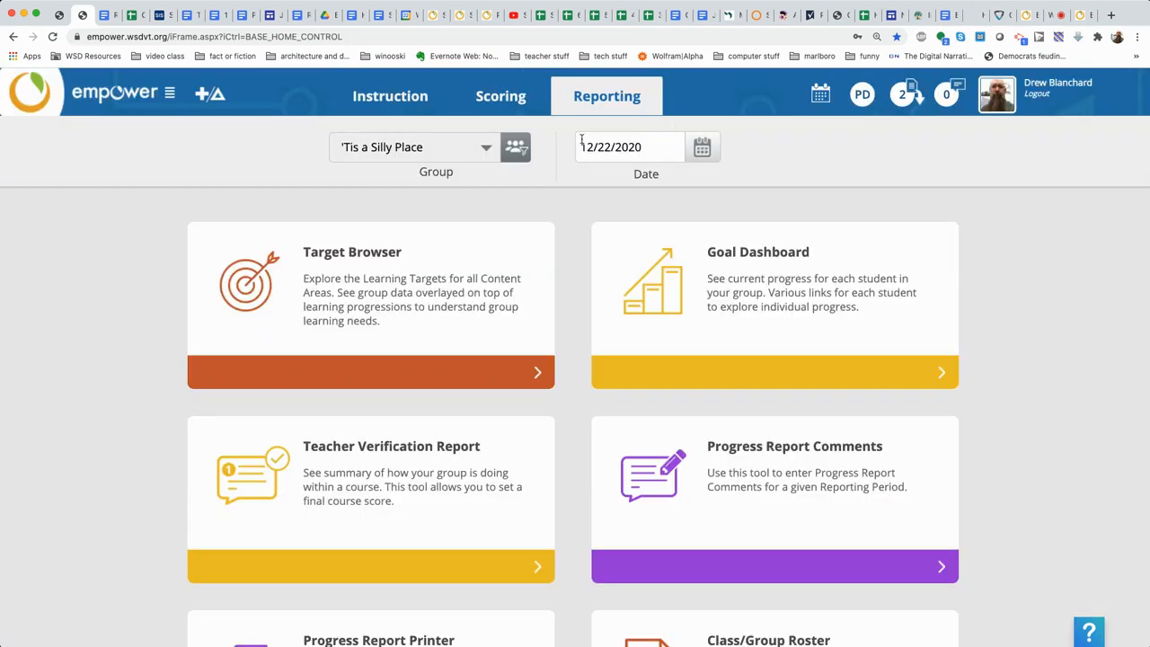
Return to standards scoring in the 2 Coconuts gradebook and leave the P score tool switched off.
left_click(515, 90)
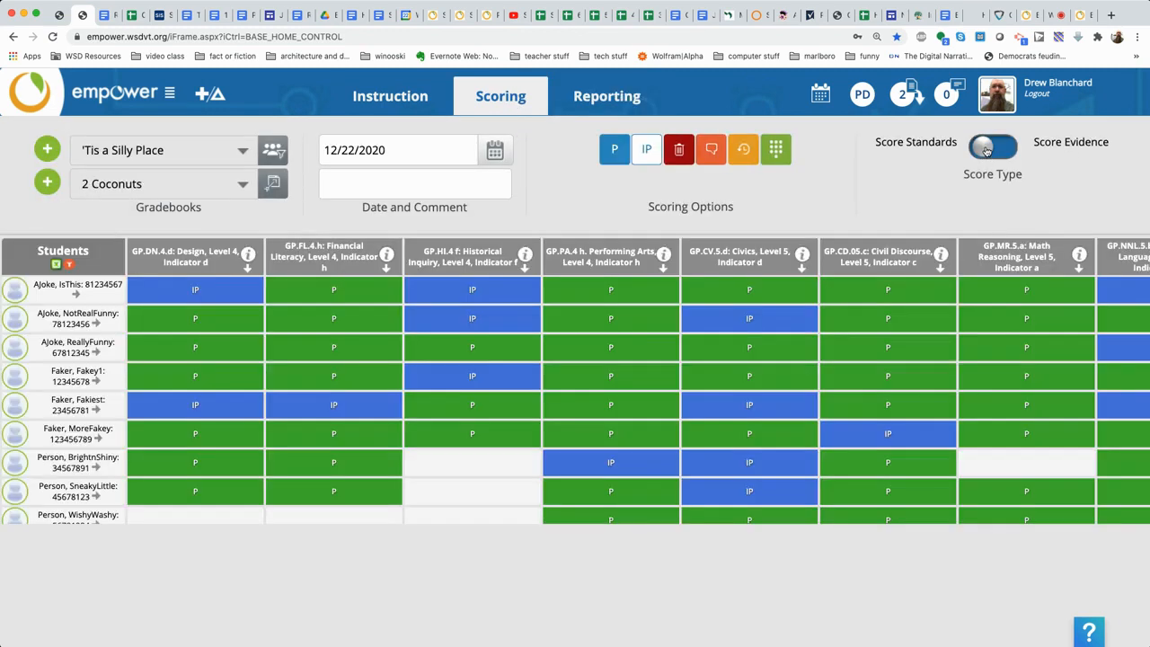
left_click(614, 153)
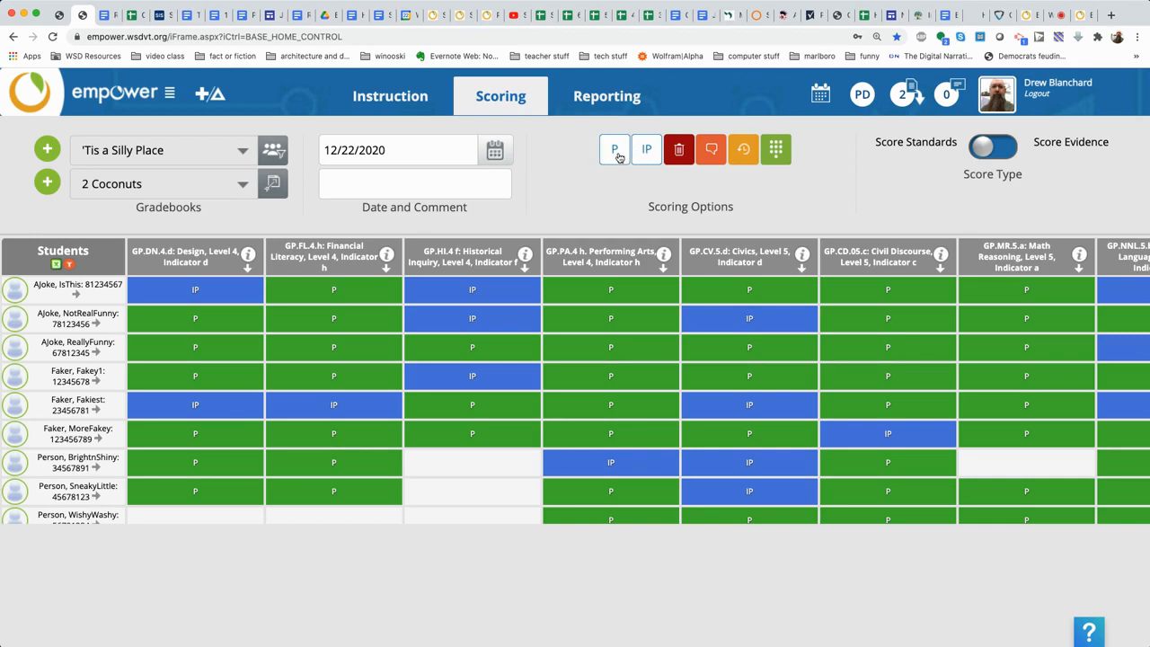
left_click(618, 158)
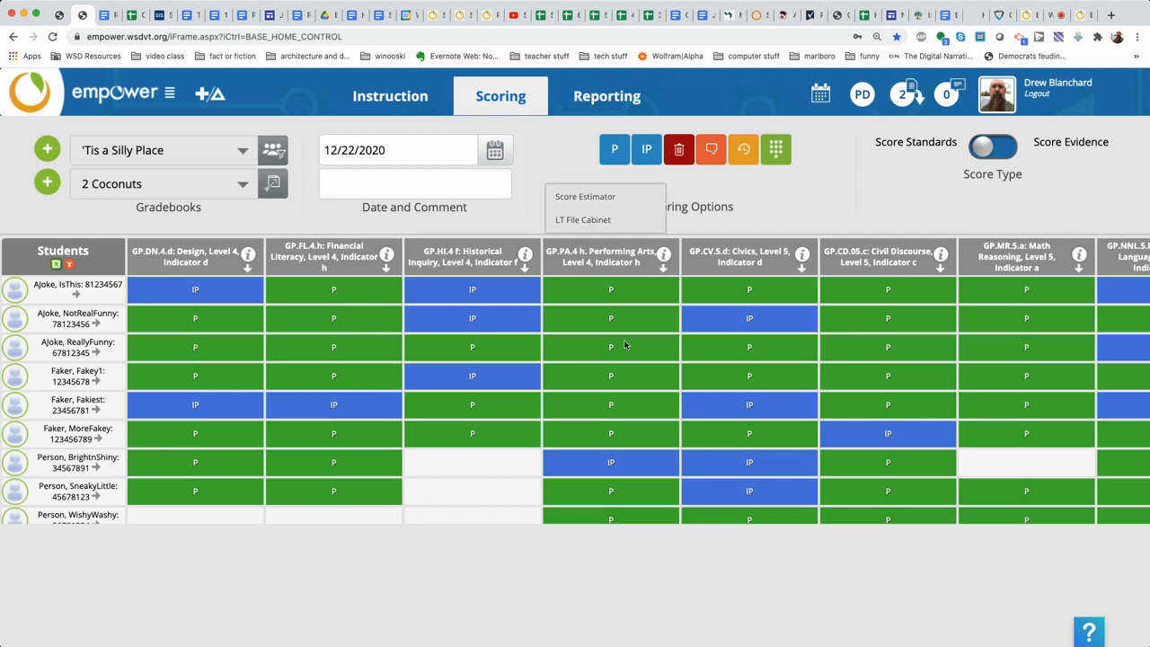
Change the second and third students' GP.PA.4 h Performing Arts scores to IP.
mouse_move(621, 345)
left_click(643, 155)
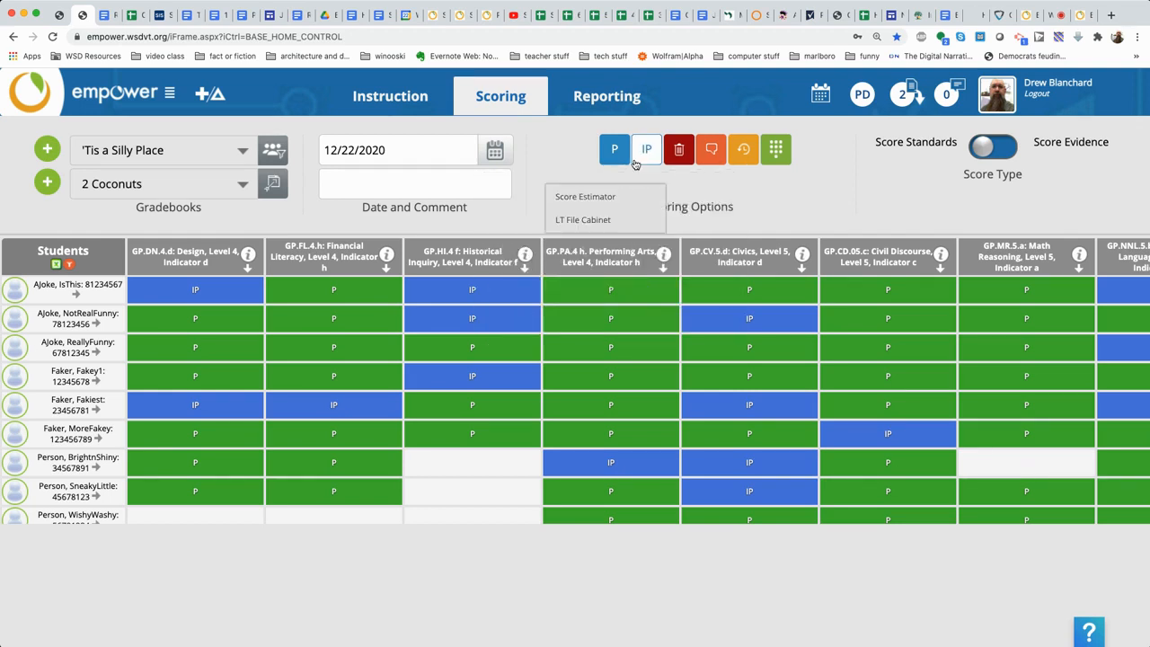
left_click(610, 318)
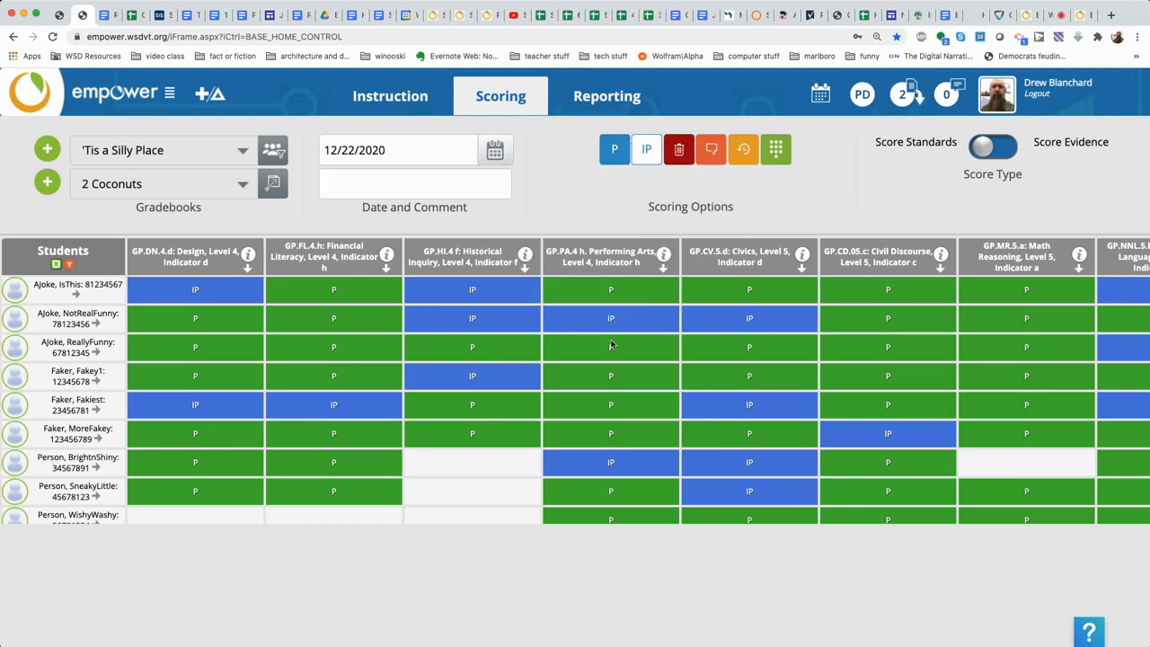
left_click(613, 346)
Delete the GP.PA.4 h Performing Arts scores of the second and third students.
left_click(676, 154)
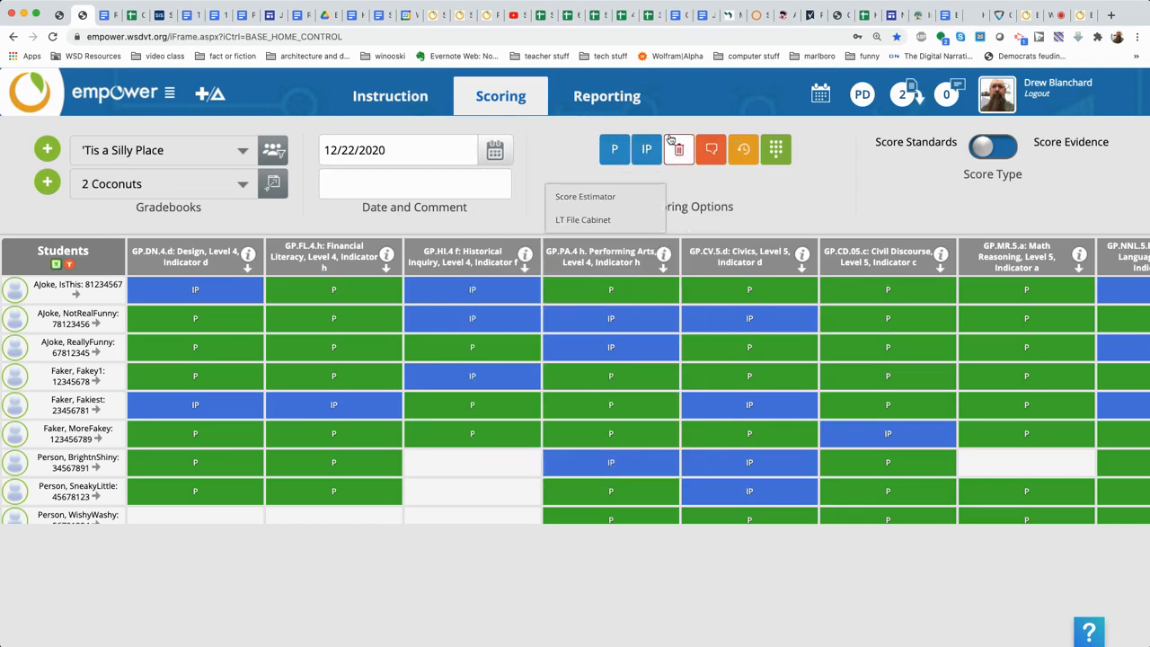
left_click(595, 347)
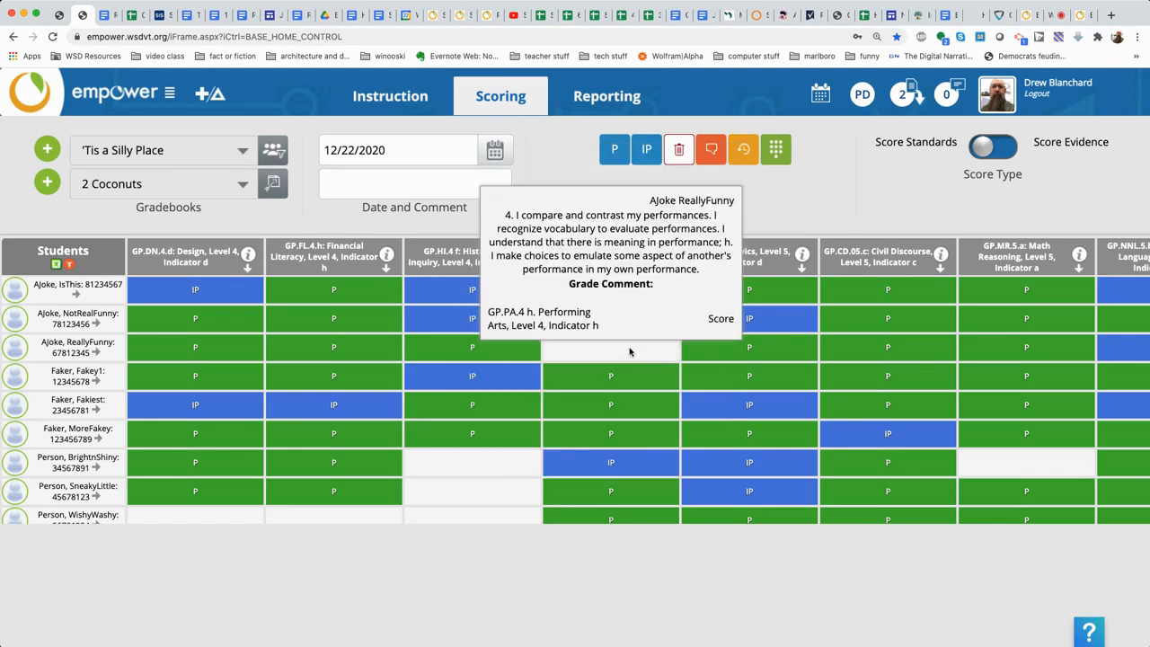
left_click(610, 318)
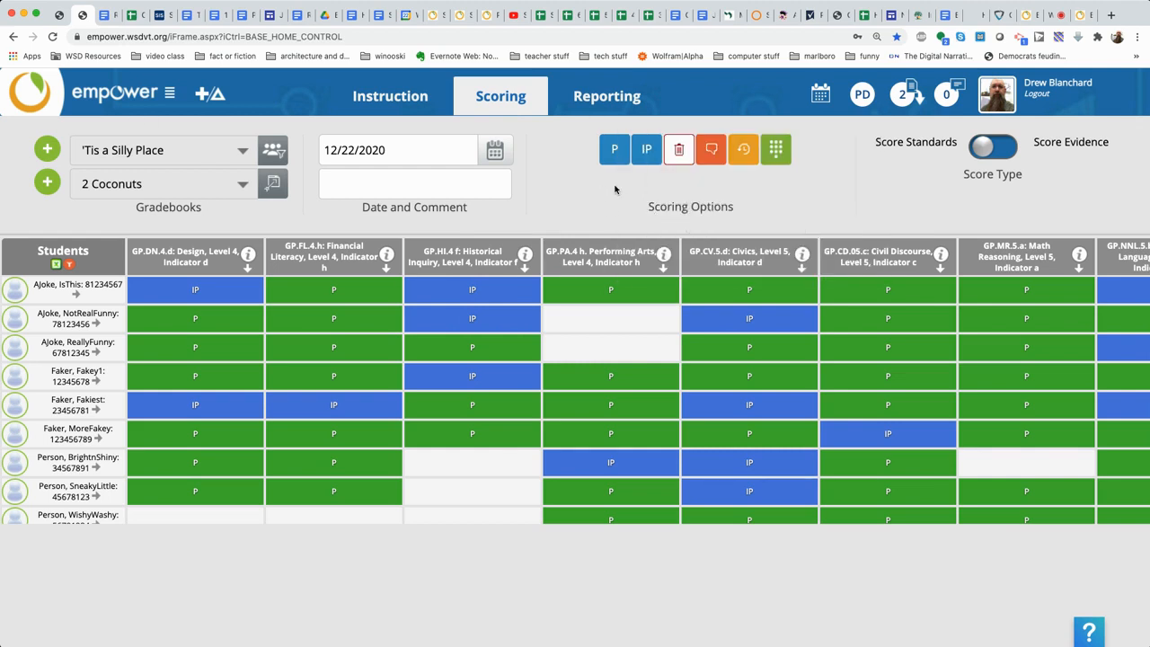
Examine the direct score edit dialog of an unscored cell at a larger size, and close it without saving.
left_click(710, 155)
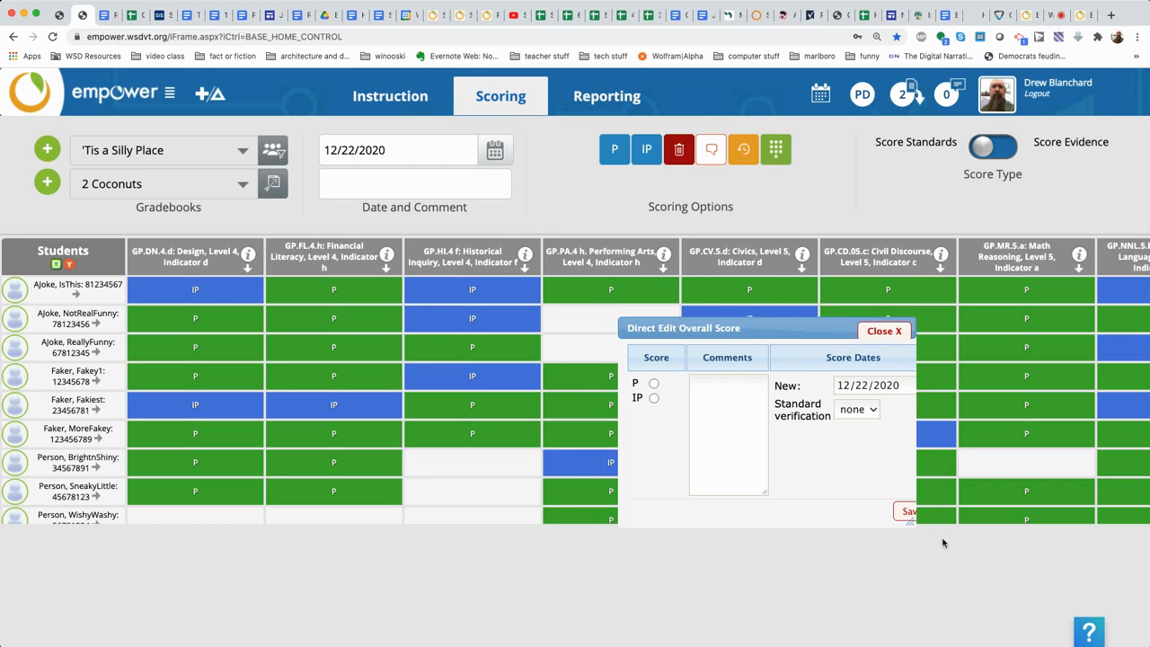
left_click_drag(910, 525, 973, 543)
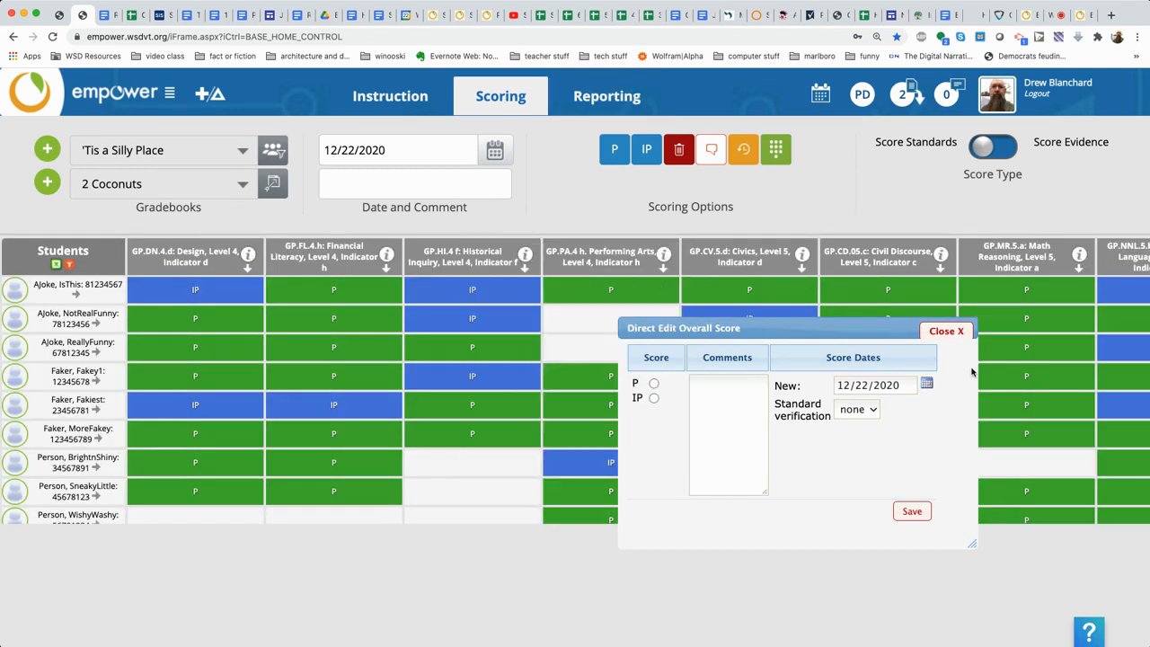
left_click(944, 332)
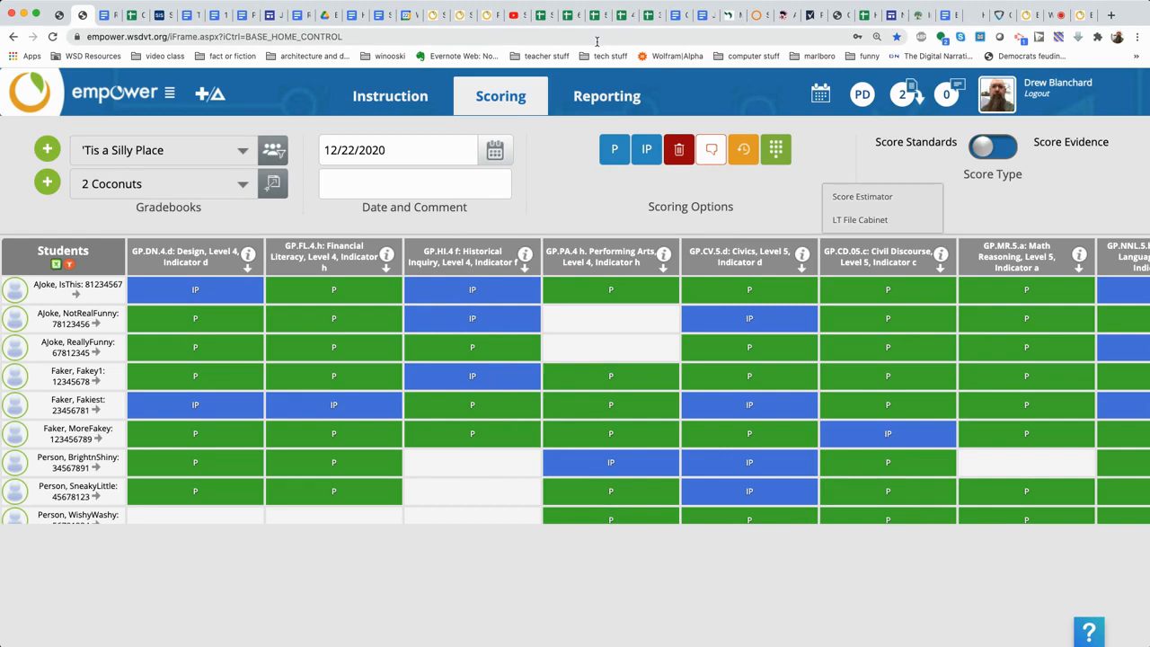
Go back to the reporting tools for the 'Tis a Silly Place group.
left_click(602, 102)
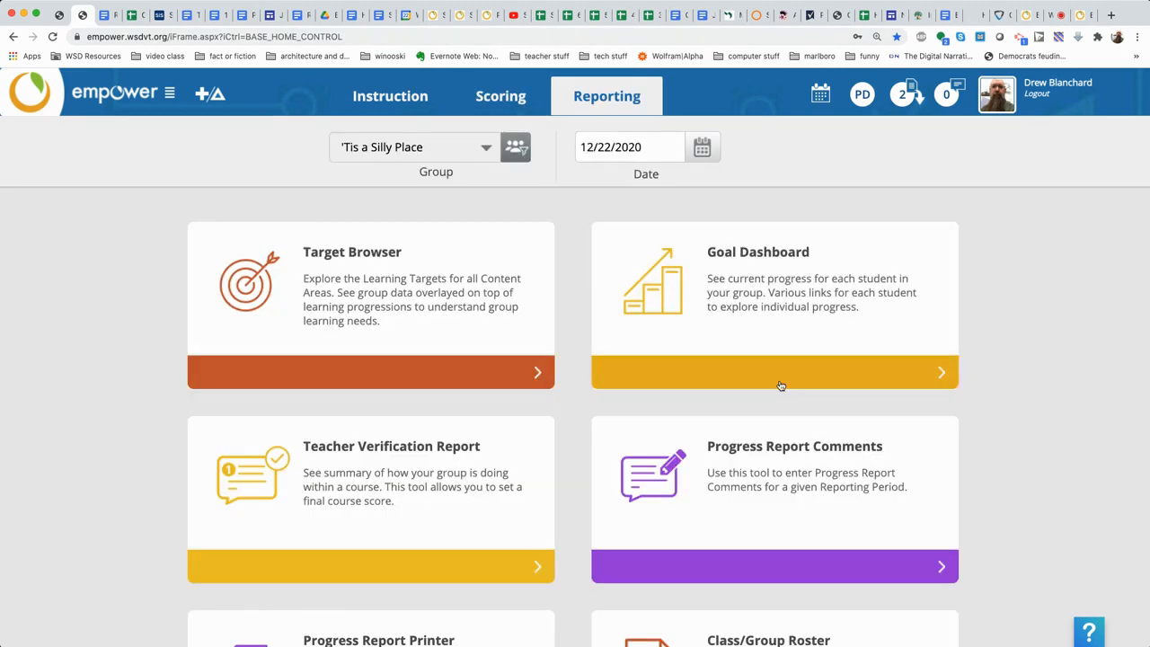